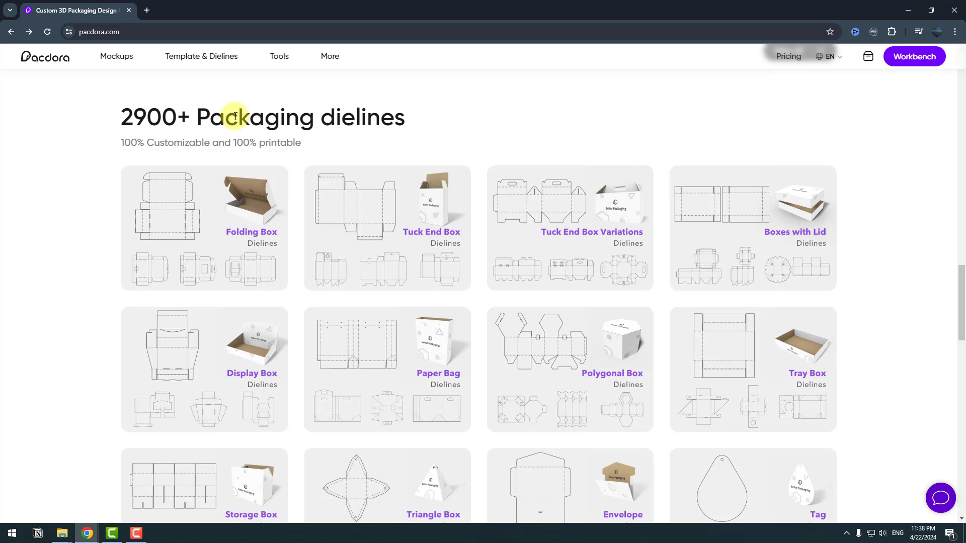
# - Look through the packaging dieline and 3D mockup sections of the Pacdora home page
pyautogui.scroll(-10, 940, 309)
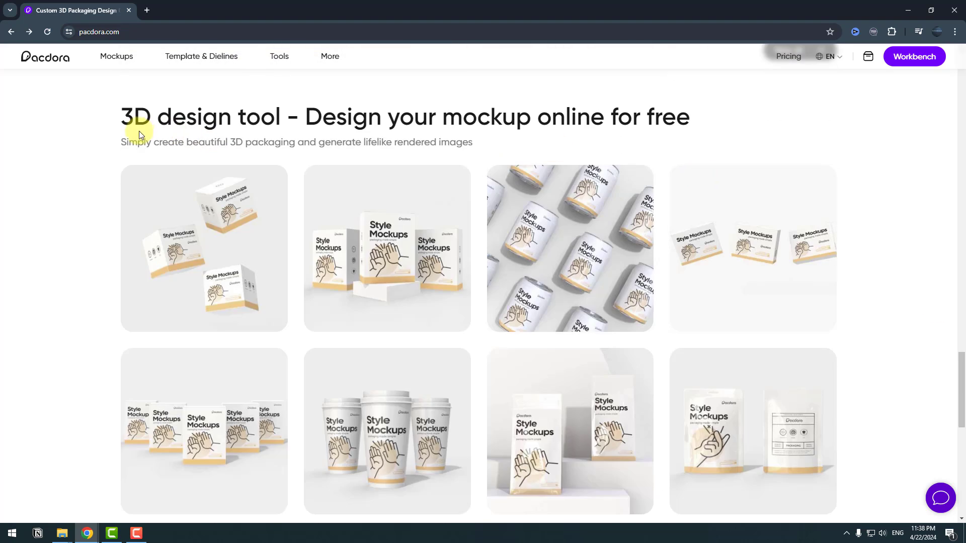
pyautogui.scroll(-1, 262, 161)
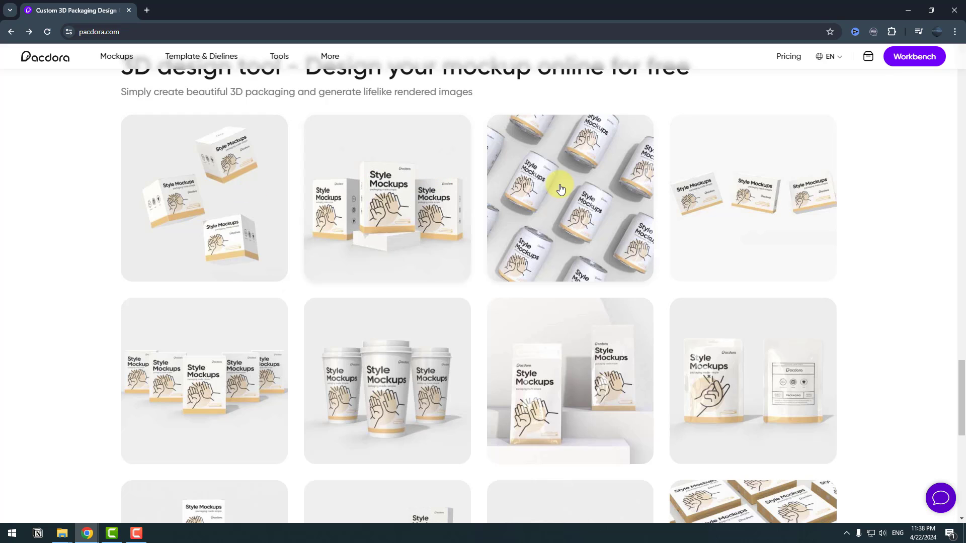
pyautogui.scroll(-3, 810, 256)
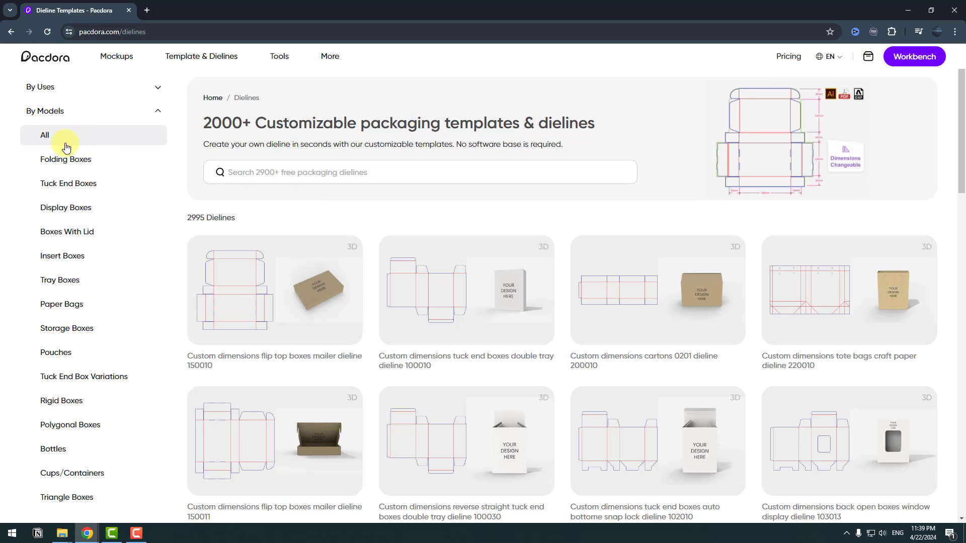
# - Browse the dieline library by model, examining categories such as Rigid Boxes, Pouches, Storage Boxes, Envelopes and Jars
pyautogui.scroll(-5, 65, 191)
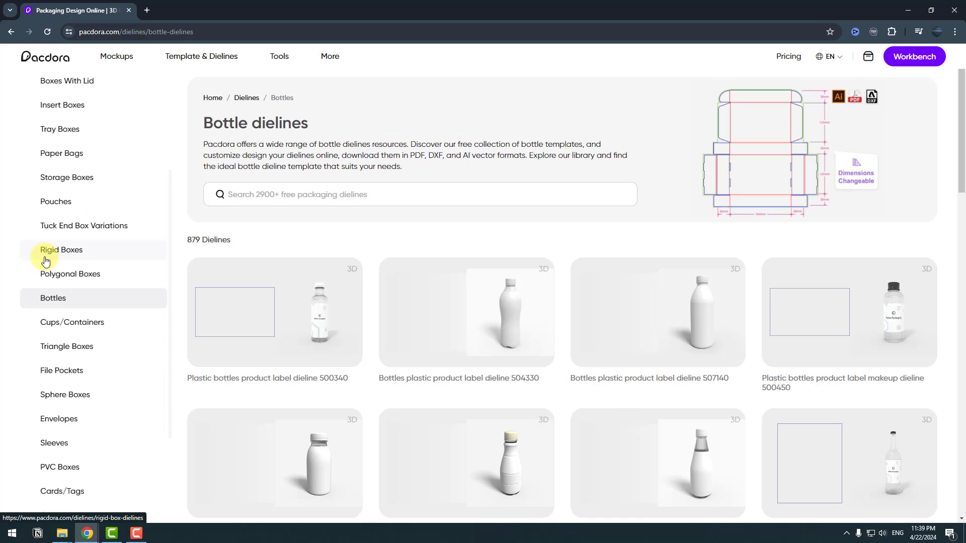
pyautogui.click(61, 250)
pyautogui.click(53, 203)
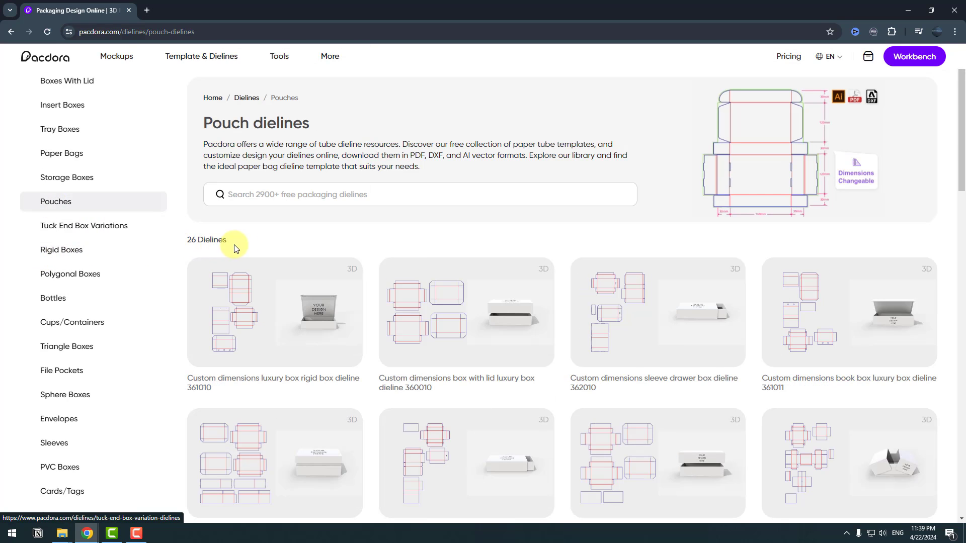
pyautogui.click(58, 180)
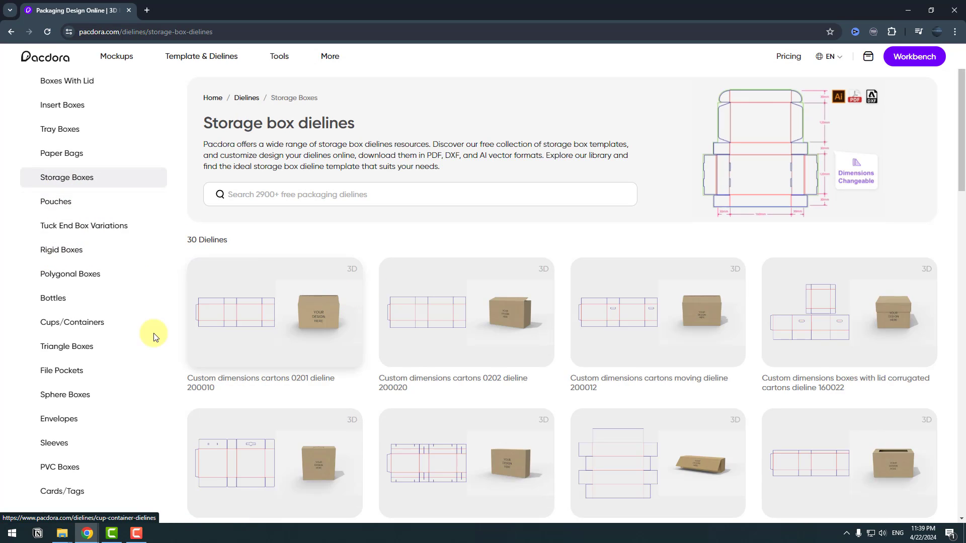
pyautogui.scroll(-3, 151, 328)
pyautogui.click(50, 418)
pyautogui.scroll(-3, 276, 373)
pyautogui.scroll(-5, 310, 358)
pyautogui.click(48, 444)
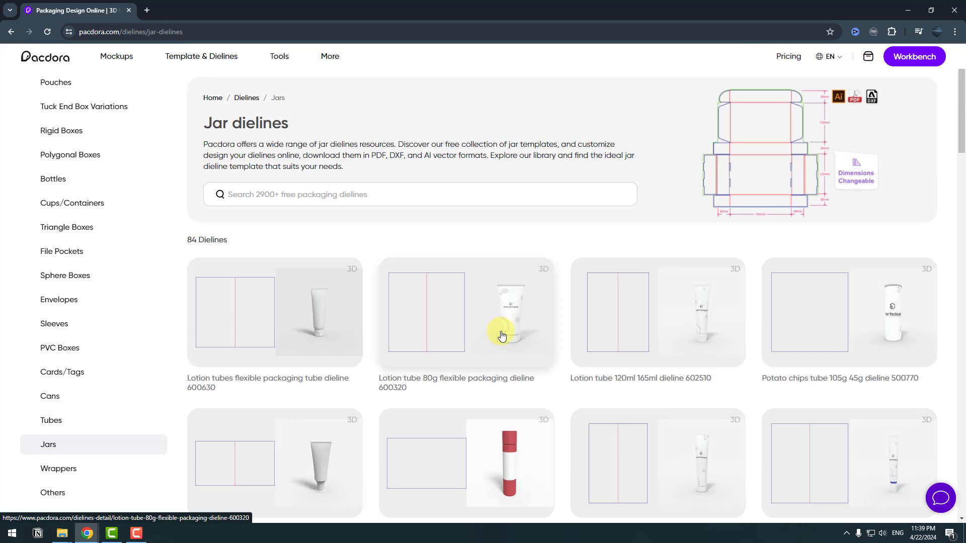
pyautogui.scroll(-7, 500, 330)
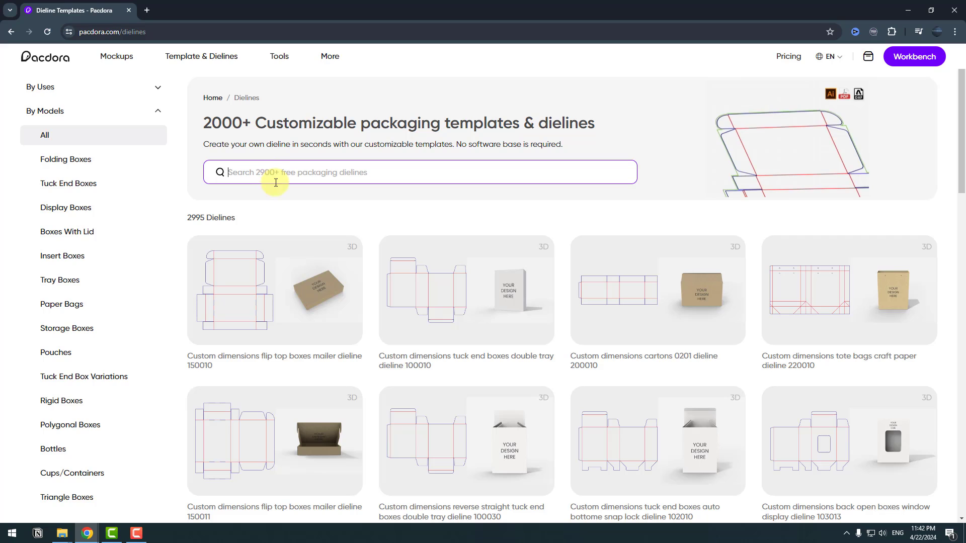
# - Search the dielines for 600250, open the spout pouch mylar bag dieline and download it as a PDF dieline
pyautogui.write('600250')
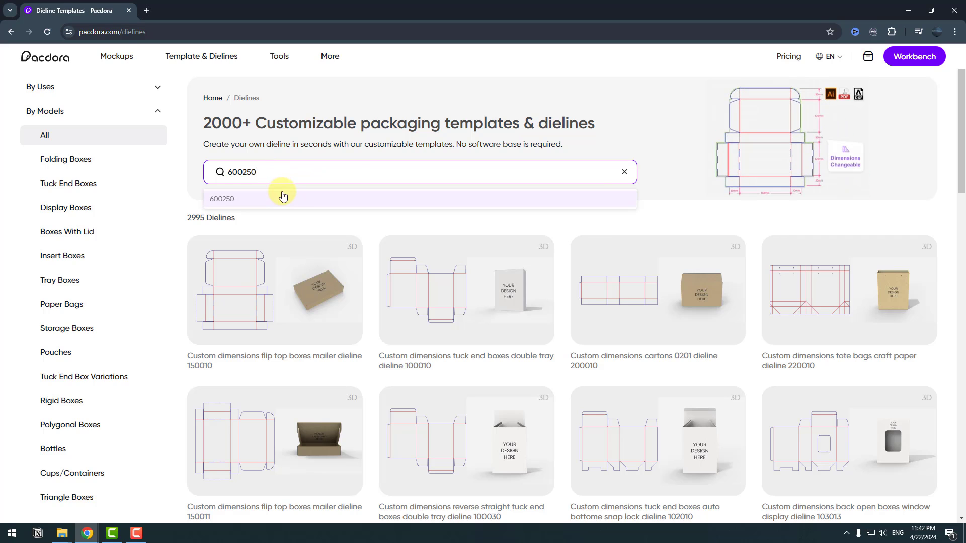
pyautogui.press('Return')
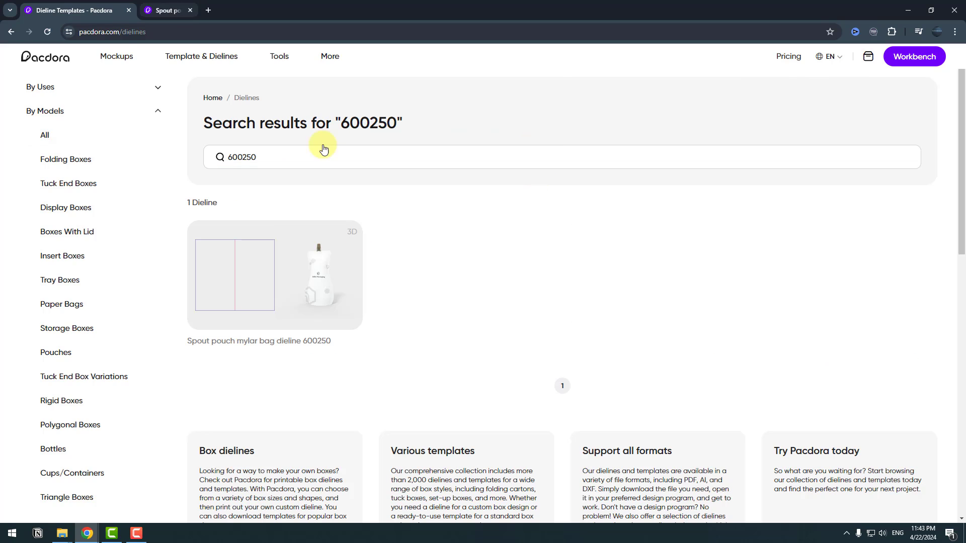
pyautogui.click(312, 264)
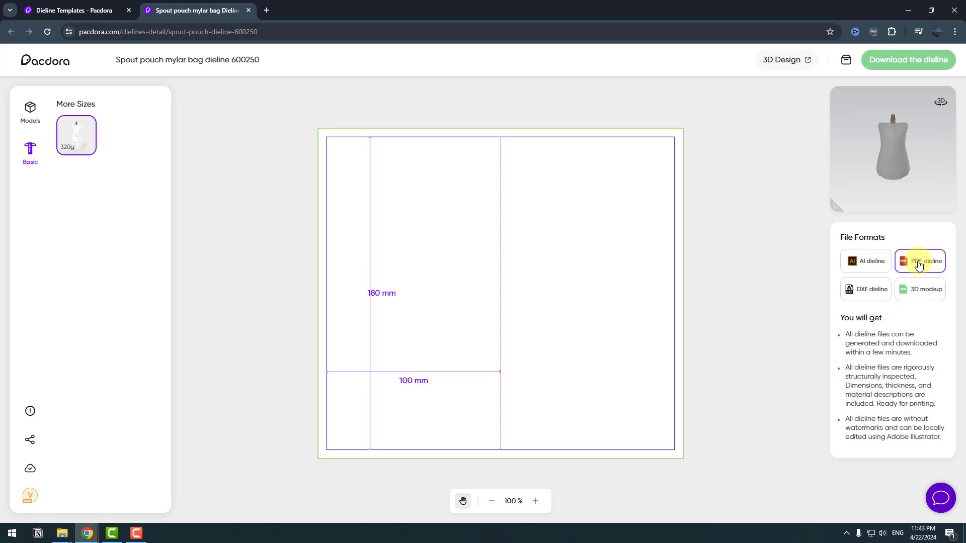
pyautogui.click(942, 67)
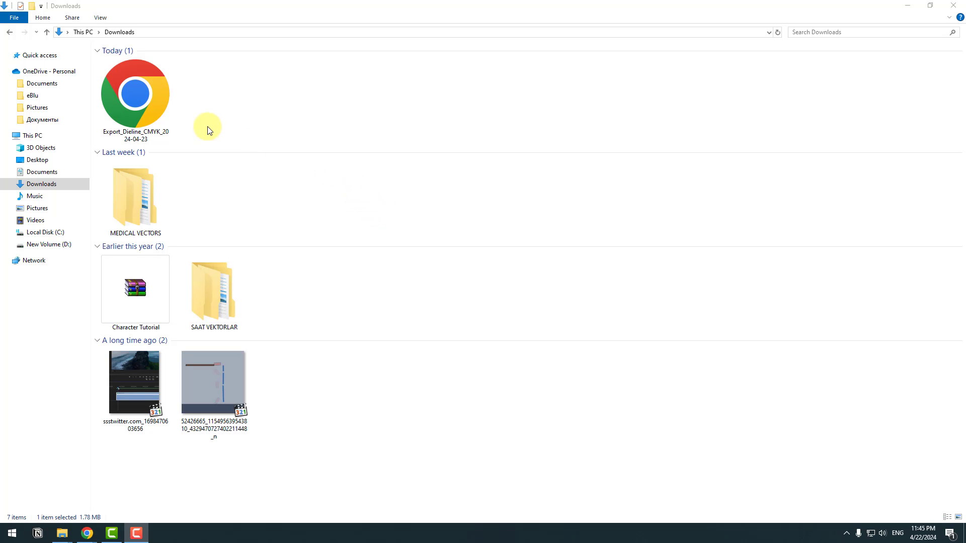
# - Open the exported dieline from the Downloads folder in Adobe Photoshop 2023, importing page 5 at 300 pixels/inch in RGB Color
pyautogui.rightClick(143, 99)
pyautogui.moveTo(244, 141)
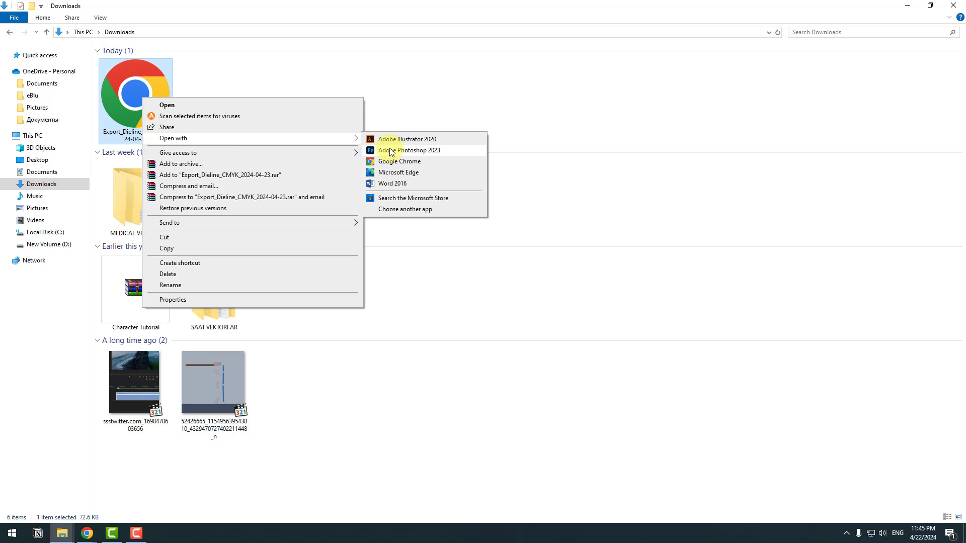
pyautogui.click(428, 151)
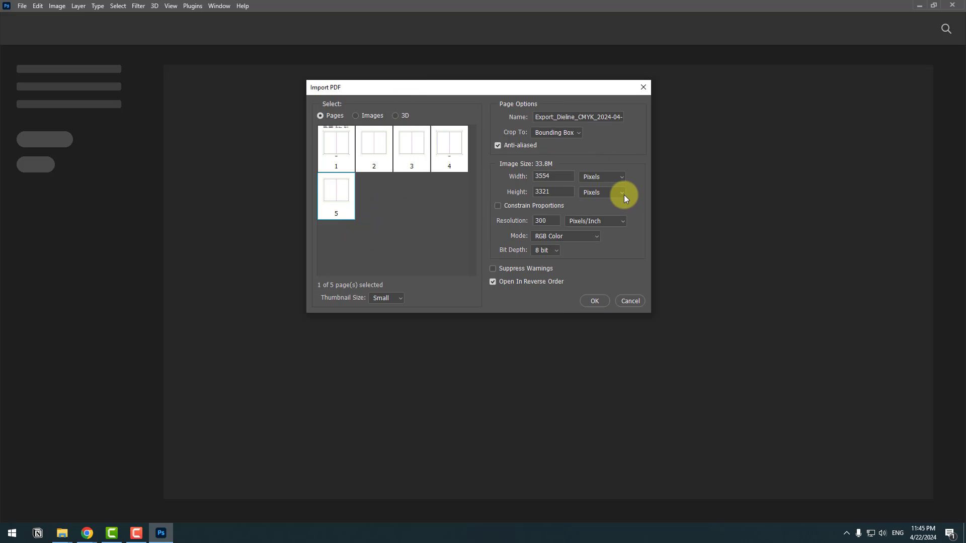
pyautogui.click(594, 302)
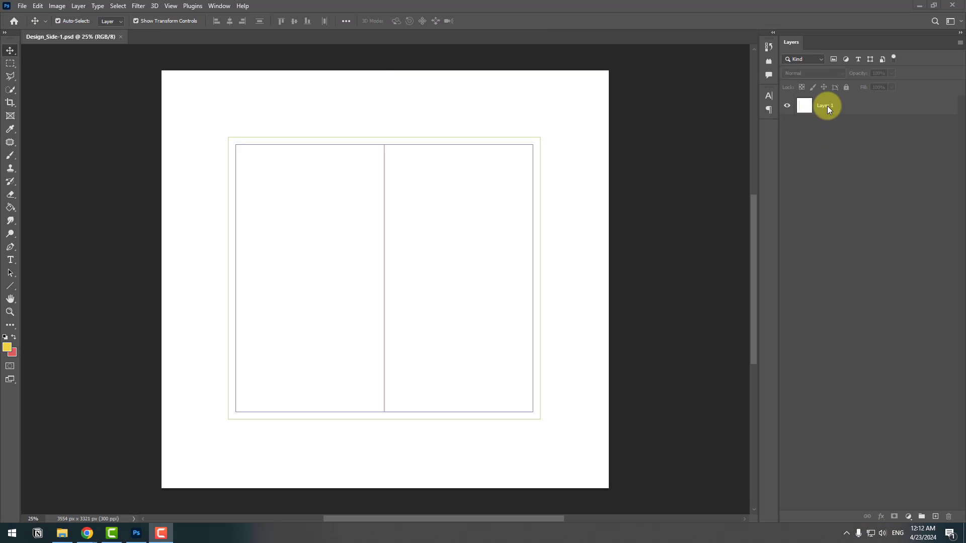
# - Lock the dieline layer and place the Texture, logo, img and Barcode files from the Vectors folder into the document
pyautogui.click(829, 110)
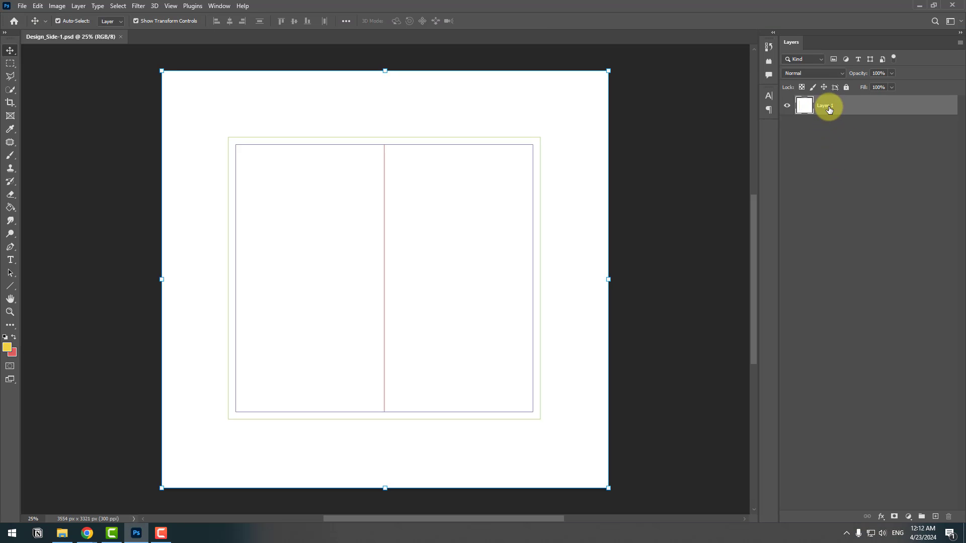
pyautogui.click(847, 87)
pyautogui.hotkey('alt', 'Tab')
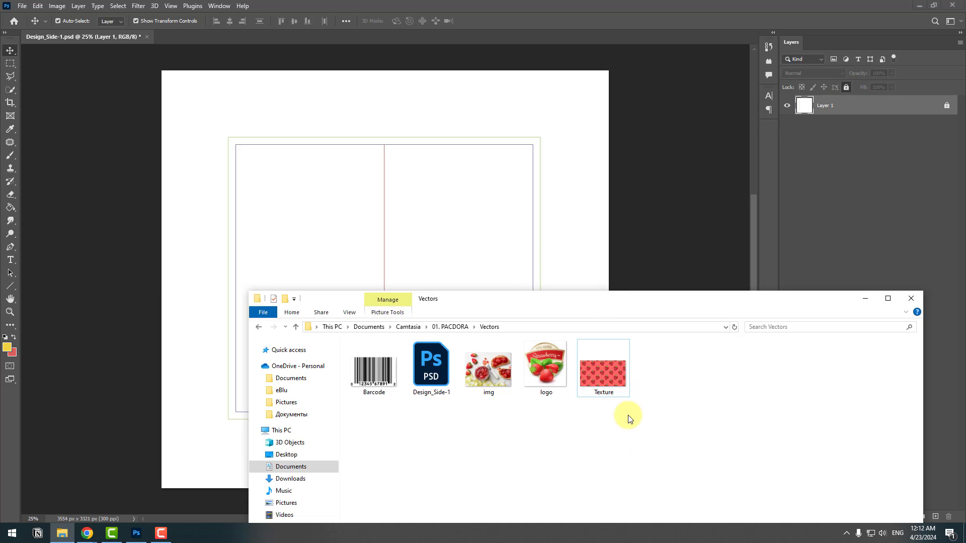
pyautogui.click(606, 376)
pyautogui.keyDown('ctrl'); pyautogui.click(551, 373); pyautogui.keyUp('ctrl')
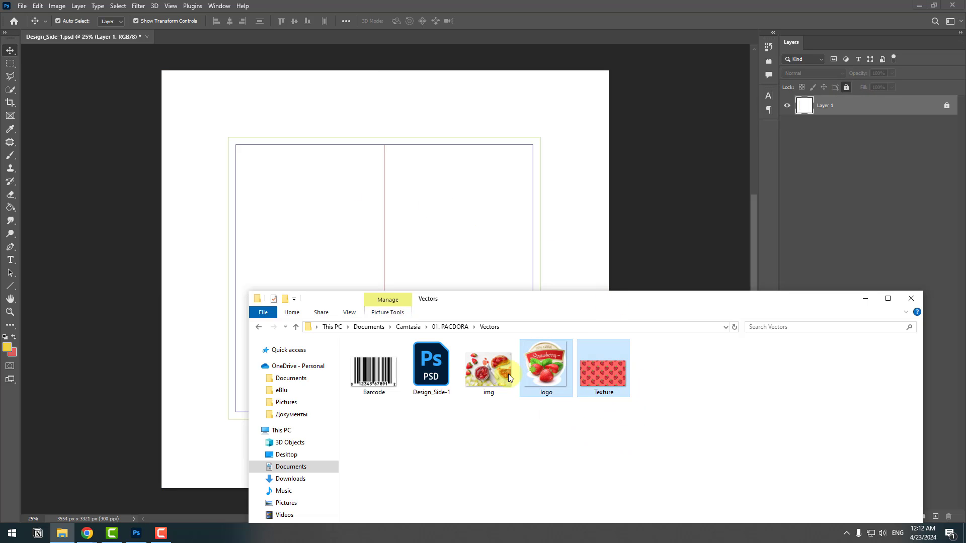
pyautogui.keyDown('ctrl'); pyautogui.click(361, 382); pyautogui.keyUp('ctrl')
pyautogui.moveTo(360, 377); pyautogui.dragTo(331, 226)
pyautogui.press('Return')
pyautogui.press('Return')
pyautogui.press('Return')
pyautogui.press('Return')
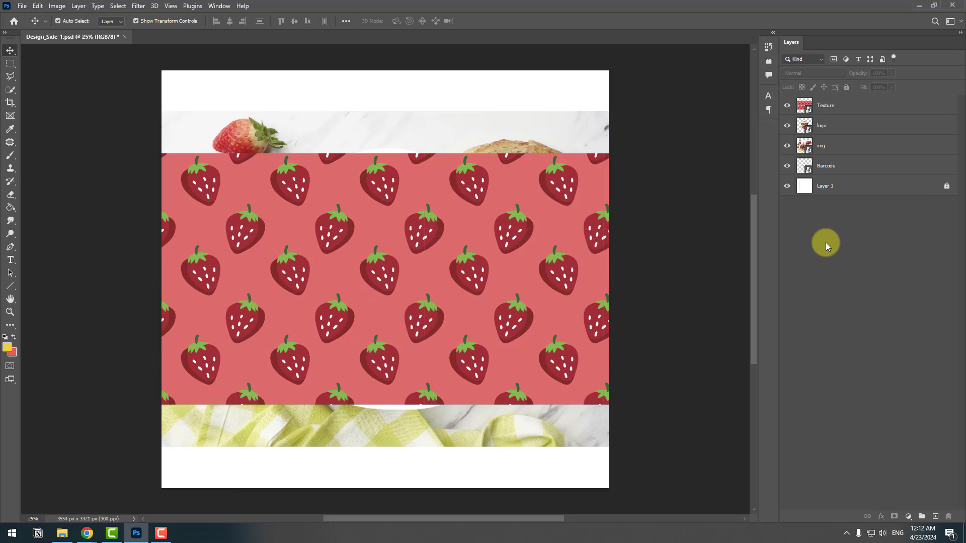
# - Hide the Texture, logo, img and Barcode layers so only the dieline shows
pyautogui.click(787, 127)
pyautogui.click(786, 146)
pyautogui.click(786, 105)
pyautogui.click(787, 166)
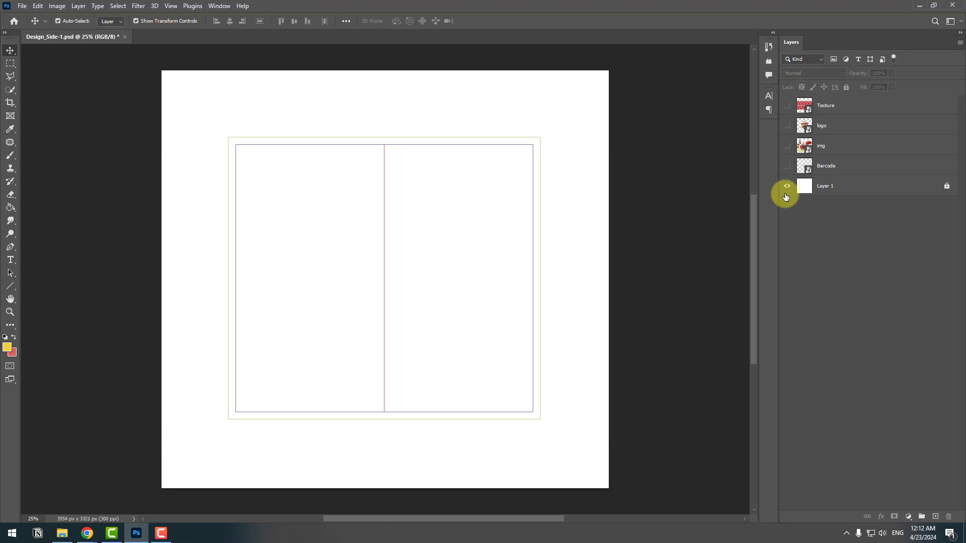
# - Show the img layer and scale the strawberry jam photo to fit the lower part of the dieline's left panel
pyautogui.click(787, 148)
pyautogui.click(825, 145)
pyautogui.moveTo(608, 279); pyautogui.dragTo(347, 289)
pyautogui.moveTo(348, 288); pyautogui.dragTo(336, 288)
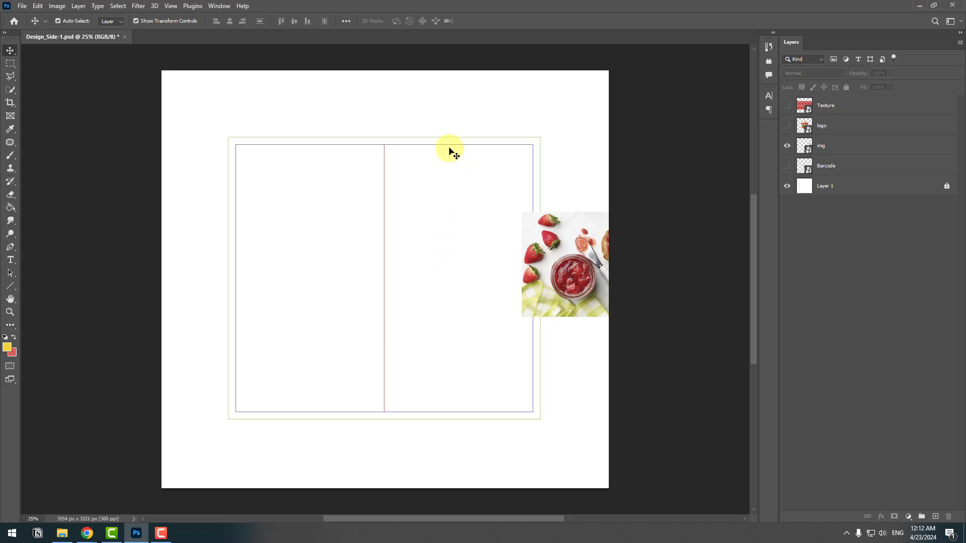
pyautogui.click(565, 282)
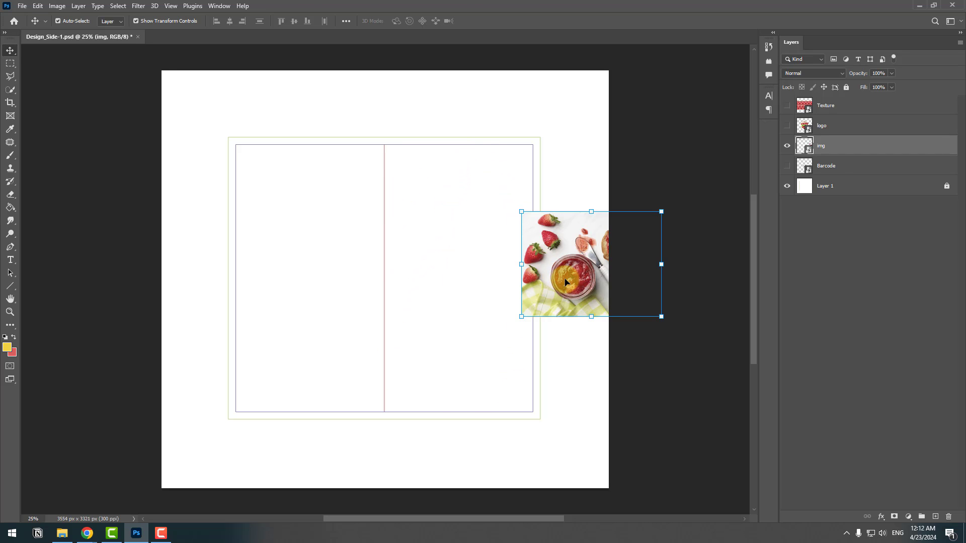
pyautogui.moveTo(583, 255); pyautogui.dragTo(295, 331)
pyautogui.hotkey('ctrl', 't')
pyautogui.moveTo(373, 367); pyautogui.dragTo(353, 373)
pyautogui.press('Escape')
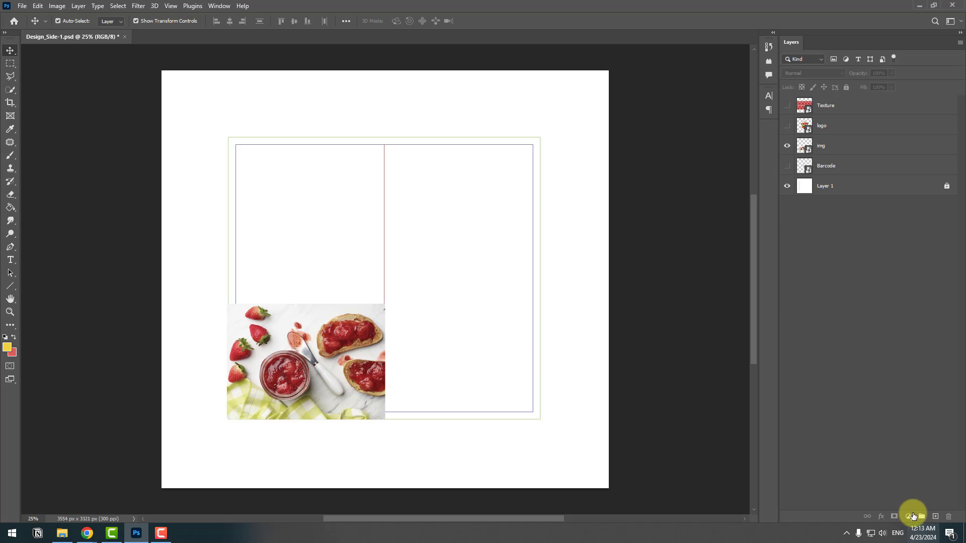
# - On a new layer, select a thin strip along the photo's upper edge across the left panel and fill it white
pyautogui.click(936, 518)
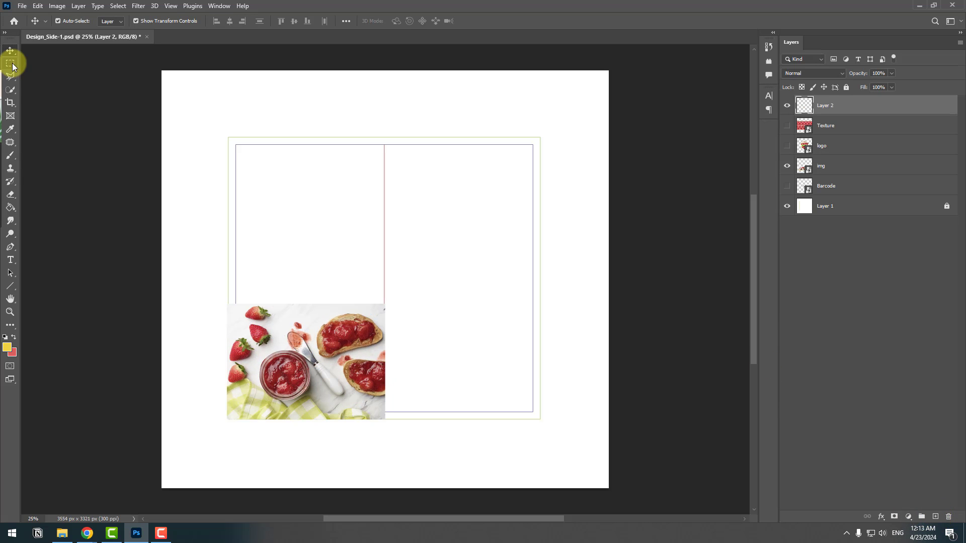
pyautogui.click(13, 67)
pyautogui.moveTo(229, 295); pyautogui.dragTo(385, 303)
pyautogui.press('v')
pyautogui.click(929, 506)
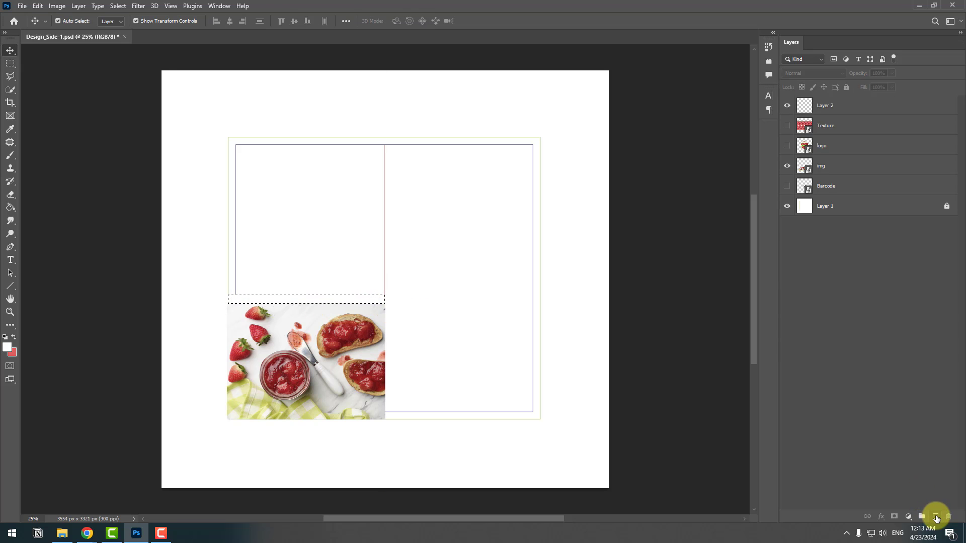
# - Show the strawberry texture, move it aside to the right, and fill a new layer with red sampled from its background
pyautogui.click(936, 518)
pyautogui.click(785, 152)
pyautogui.click(825, 145)
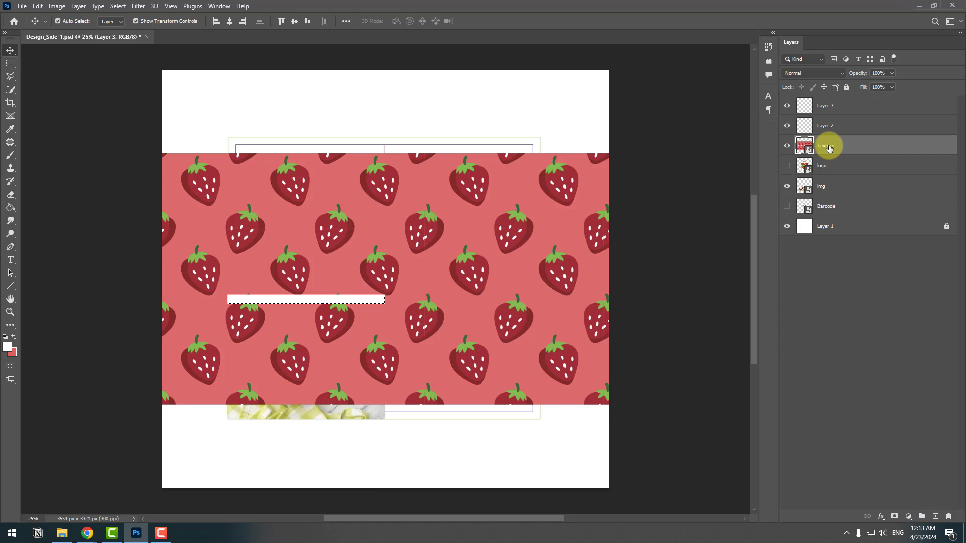
pyautogui.moveTo(277, 227); pyautogui.dragTo(595, 278)
pyautogui.click(826, 106)
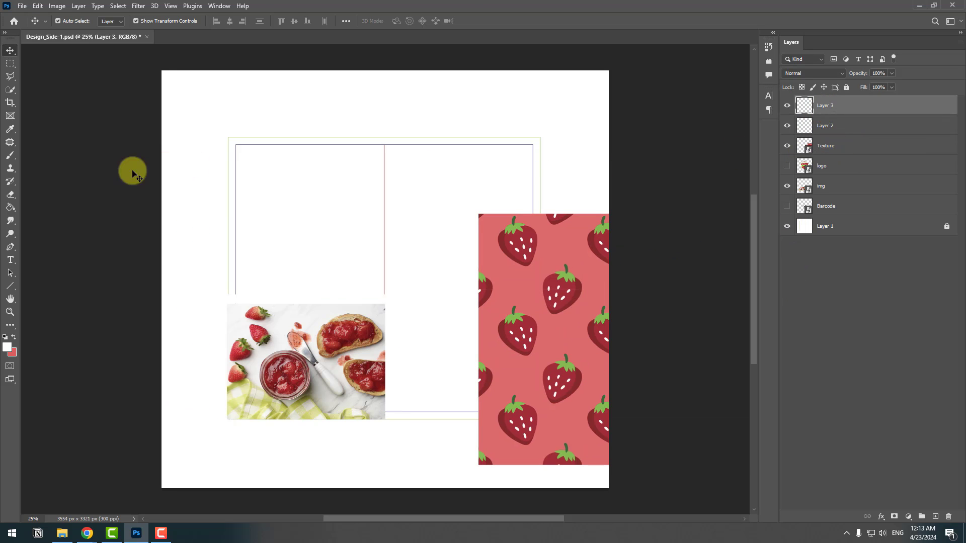
pyautogui.click(10, 207)
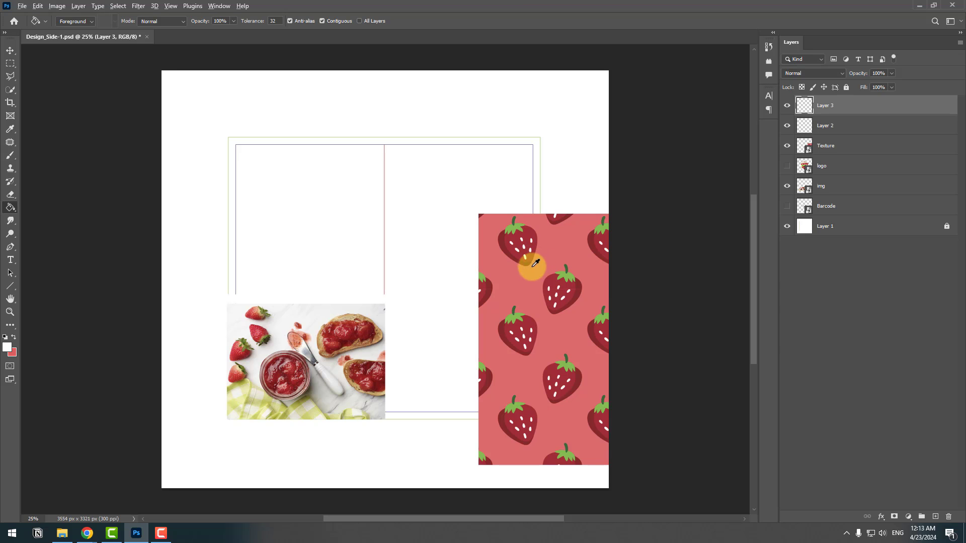
pyautogui.keyDown('alt'); pyautogui.click(516, 277); pyautogui.keyUp('alt')
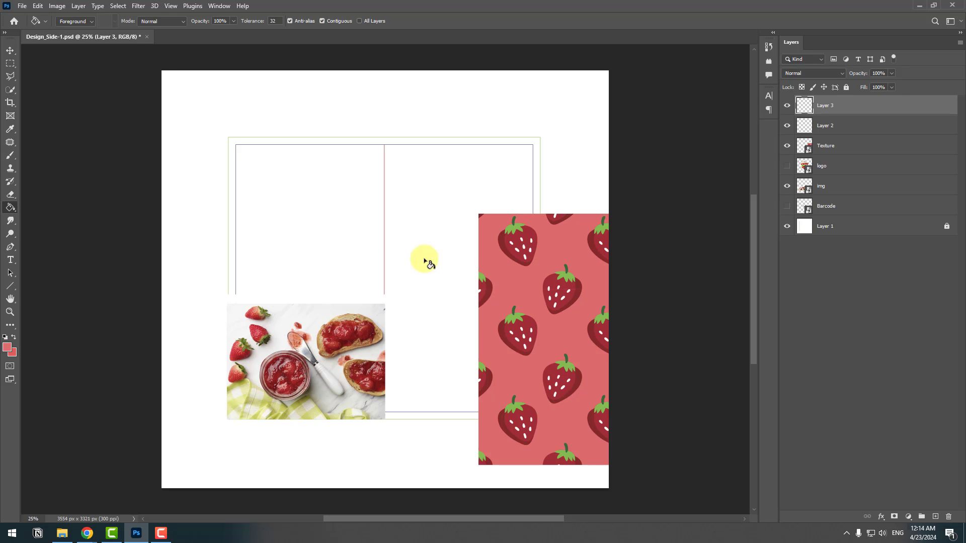
pyautogui.click(282, 207)
# - Transform the red fill layer to cover the dieline's left panel out to the bleed edges
pyautogui.hotkey('ctrl', 't')
pyautogui.moveTo(162, 279)
pyautogui.mouseDown()
pyautogui.moveTo(247, 277)
pyautogui.moveTo(226, 278)
pyautogui.mouseUp()
pyautogui.moveTo(607, 279); pyautogui.dragTo(385, 278)
pyautogui.moveTo(306, 71); pyautogui.dragTo(306, 137)
pyautogui.press('Return')
pyautogui.press('v')
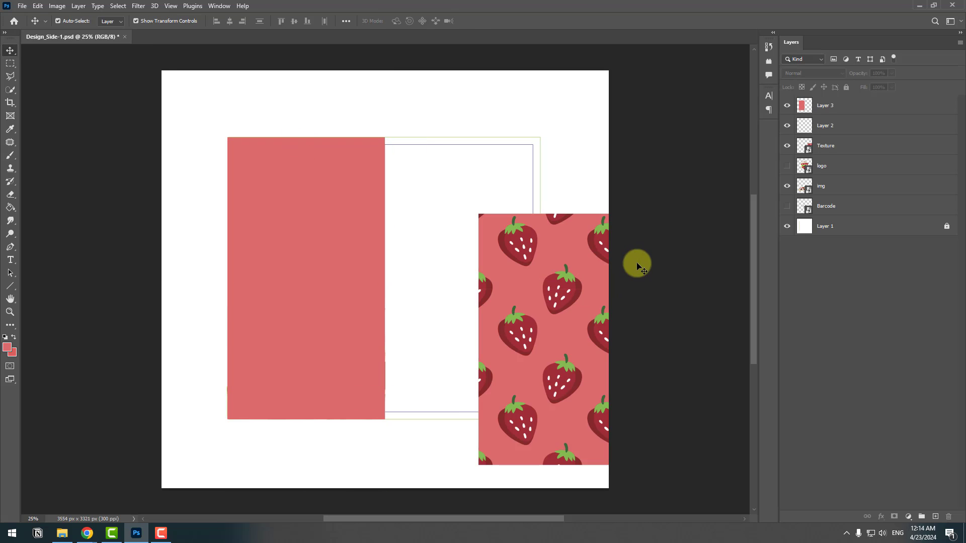
# - Bring the Texture layer to the front and scale it to span the right panel's width, aligned to the panel's upper edge
pyautogui.click(535, 281)
pyautogui.moveTo(575, 311); pyautogui.dragTo(402, 235)
pyautogui.moveTo(830, 146); pyautogui.dragTo(862, 99)
pyautogui.moveTo(304, 135); pyautogui.dragTo(595, 300)
pyautogui.moveTo(669, 342); pyautogui.dragTo(459, 179)
pyautogui.press('Return')
pyautogui.hotkey('ctrl', '+')
pyautogui.hotkey('ctrl', '+')
pyautogui.moveTo(472, 206); pyautogui.dragTo(376, 296)
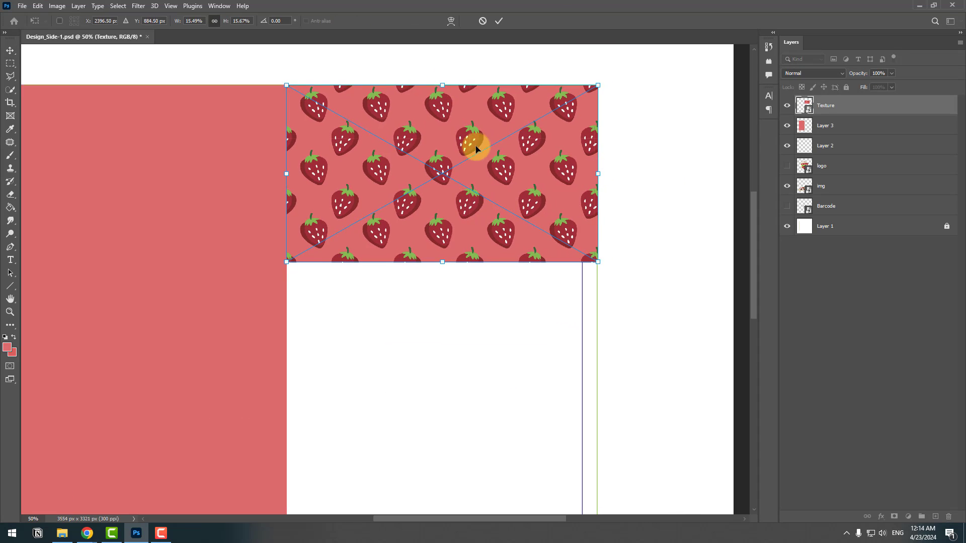
# - Cover the rest of the right panel with three stacked texture copies and delete the overhang below the panel's lower edge
pyautogui.scroll(-3, 674, 166)
pyautogui.scroll(3, 468, 156)
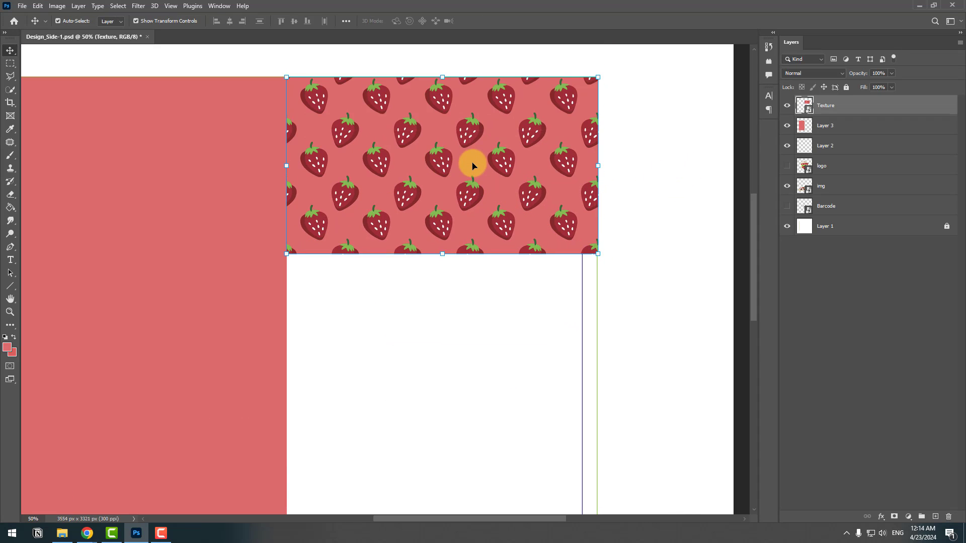
pyautogui.keyDown('alt'); pyautogui.moveTo(468, 187); pyautogui.dragTo(466, 366); pyautogui.keyUp('alt')
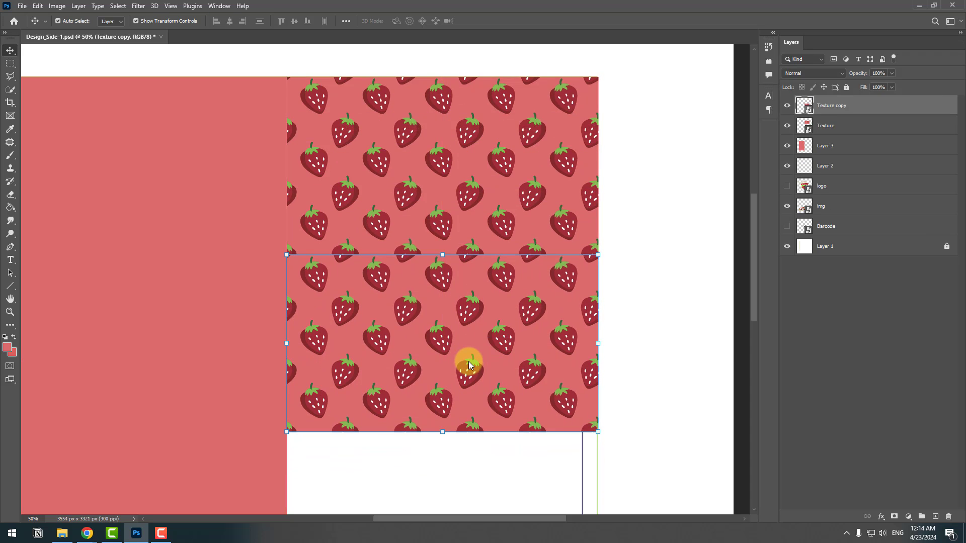
pyautogui.hotkey('ctrl', '-')
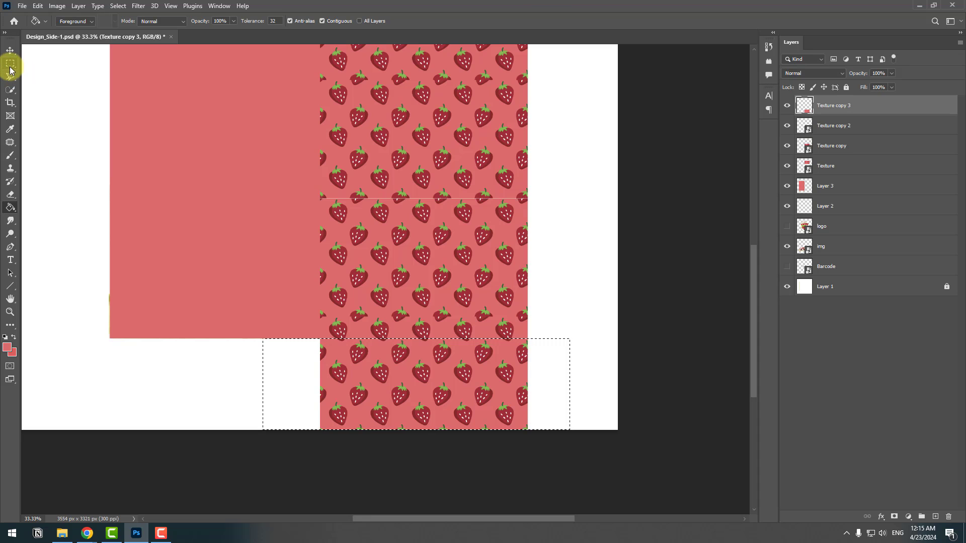
pyautogui.press('Delete')
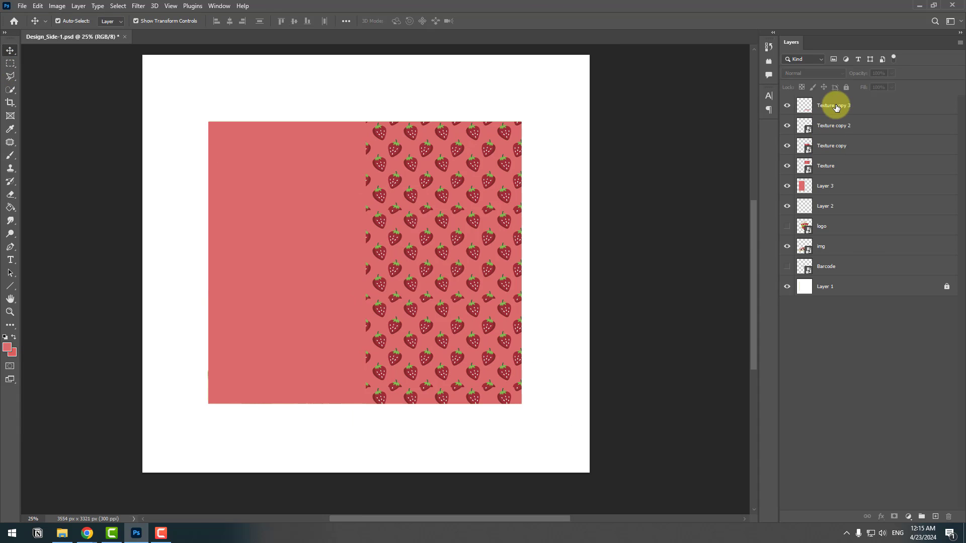
# - Convert the Texture layer and its three copies into a single smart object
pyautogui.click(836, 107)
pyautogui.keyDown('shift'); pyautogui.click(835, 125); pyautogui.keyUp('shift')
pyautogui.keyDown('shift'); pyautogui.click(833, 146); pyautogui.keyUp('shift')
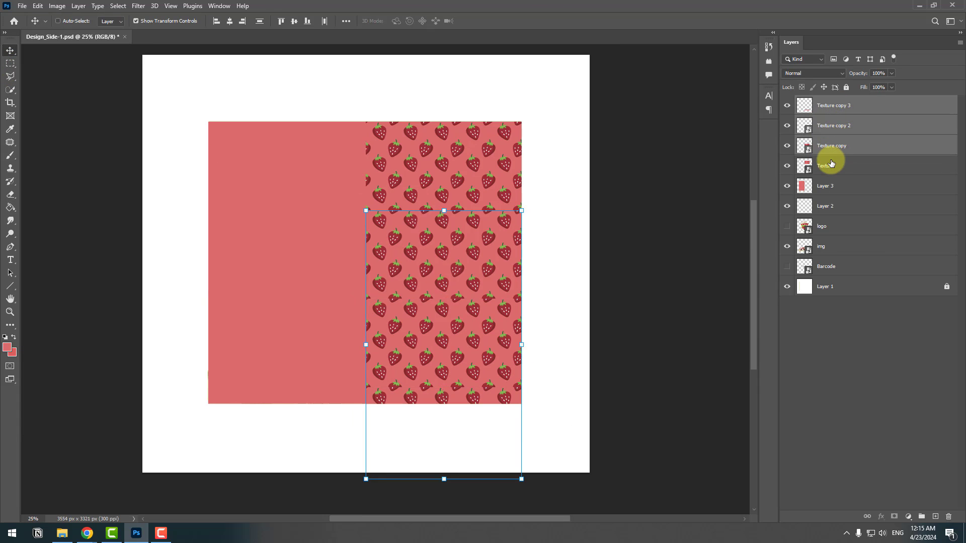
pyautogui.keyDown('shift'); pyautogui.click(829, 165); pyautogui.keyUp('shift')
pyautogui.rightClick(862, 142)
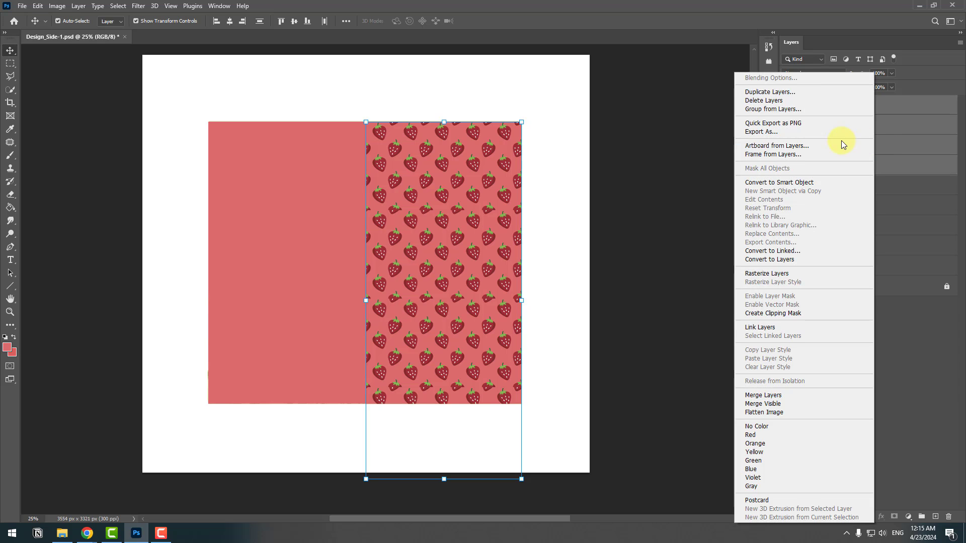
pyautogui.click(800, 187)
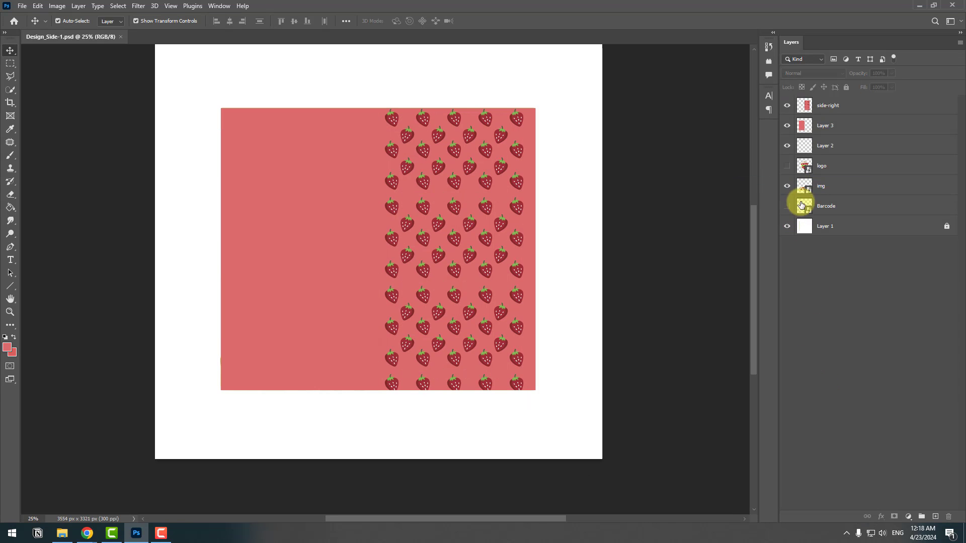
# - Bring the img layer and the unhidden logo layer to the front, and shrink the logo onto the jam photo's upper edge
pyautogui.click(827, 195)
pyautogui.moveTo(822, 191); pyautogui.dragTo(878, 101)
pyautogui.click(785, 186)
pyautogui.moveTo(825, 192); pyautogui.dragTo(850, 97)
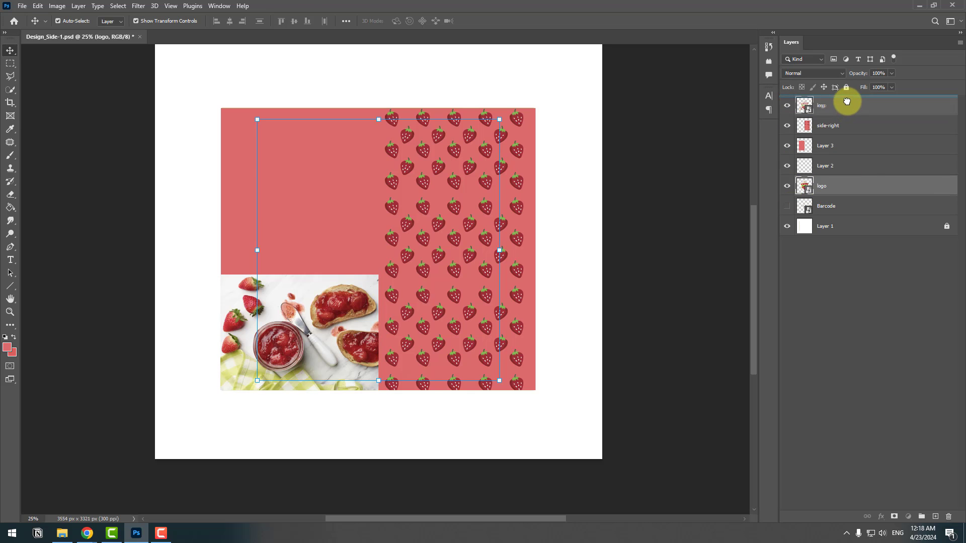
pyautogui.moveTo(500, 112); pyautogui.dragTo(261, 217)
pyautogui.press('Return')
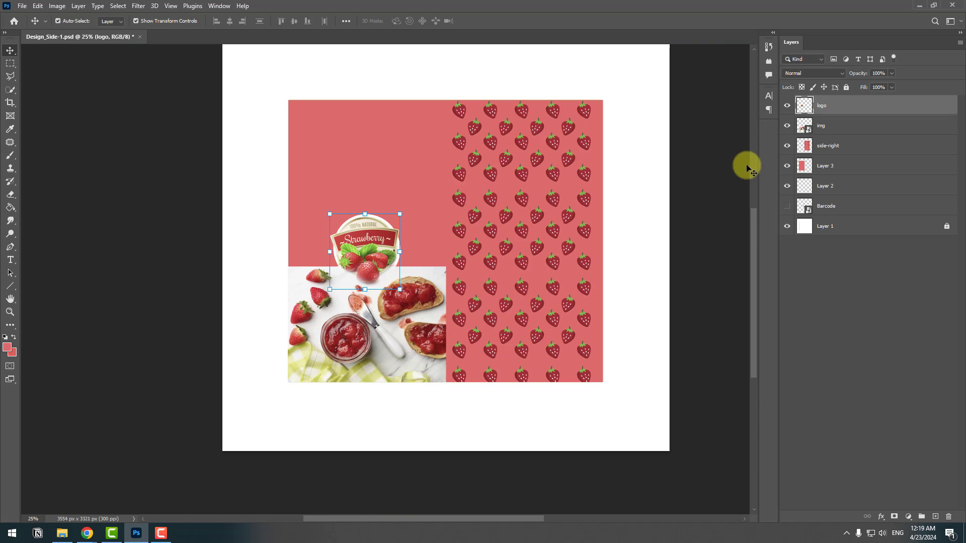
# - Bring the Layer 2 strip to the front, move it to the design's upper edge and stretch it across both panels
pyautogui.click(804, 194)
pyautogui.moveTo(816, 190); pyautogui.dragTo(847, 101)
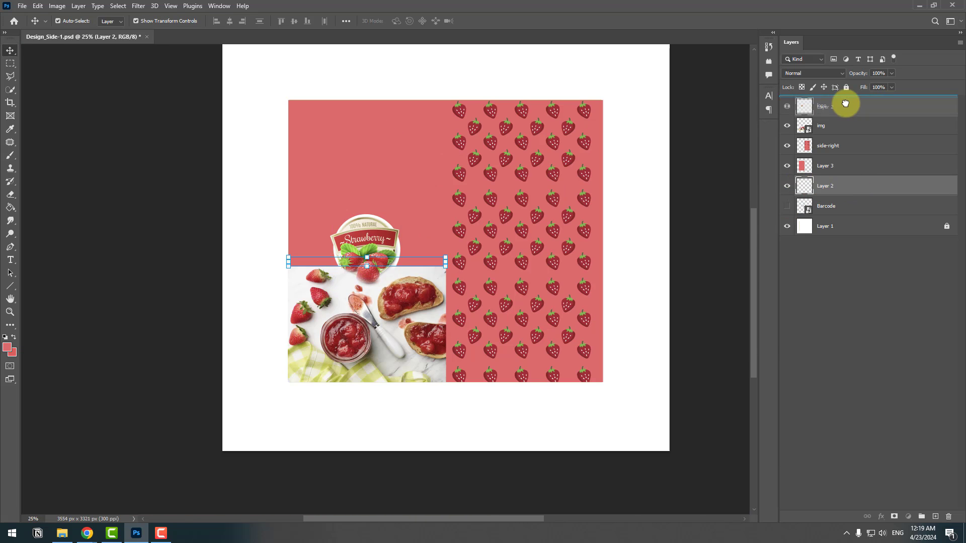
pyautogui.hotkey('ctrl', '+')
pyautogui.hotkey('ctrl', '+')
pyautogui.moveTo(254, 425); pyautogui.dragTo(270, 118)
pyautogui.scroll(2, 342, 171)
pyautogui.hscroll(3, 342, 171)
pyautogui.moveTo(364, 189); pyautogui.dragTo(674, 188)
# - Apply a blue Color Overlay to the strip along the design's upper edge
pyautogui.rightClick(825, 104)
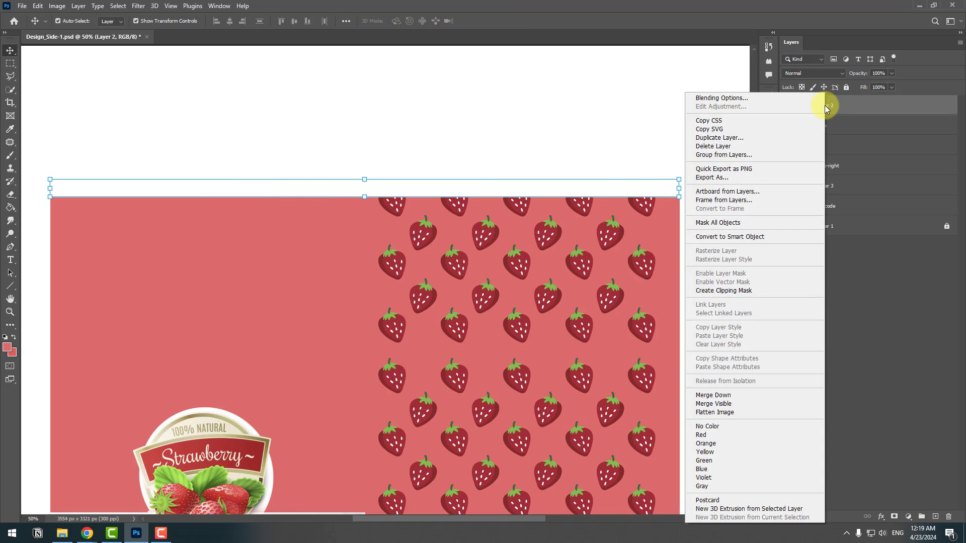
pyautogui.click(762, 101)
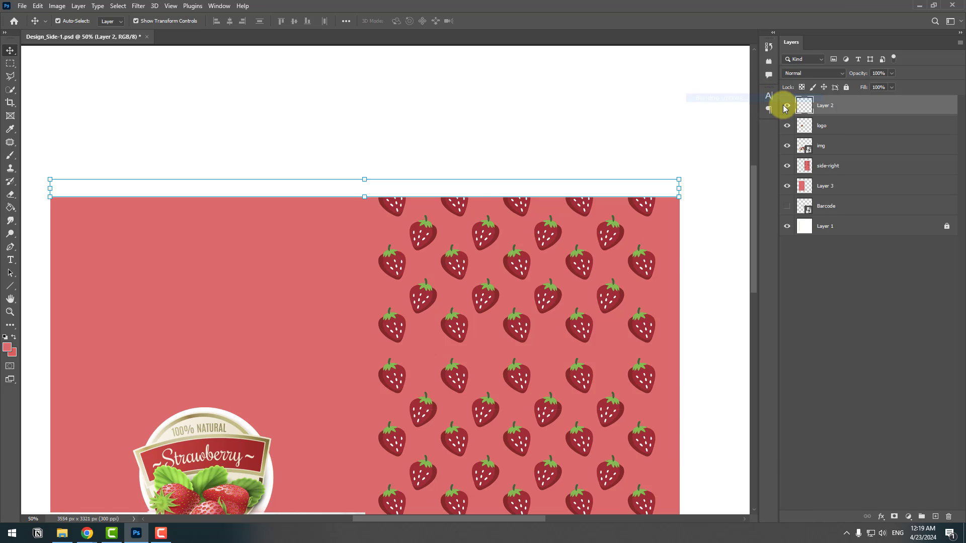
pyautogui.click(502, 351)
pyautogui.click(723, 252)
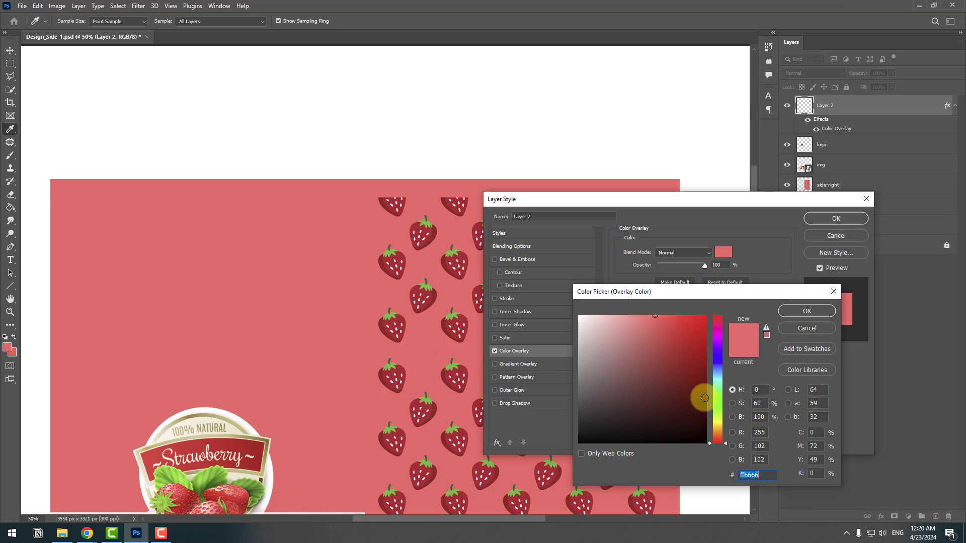
pyautogui.click(717, 366)
pyautogui.click(807, 310)
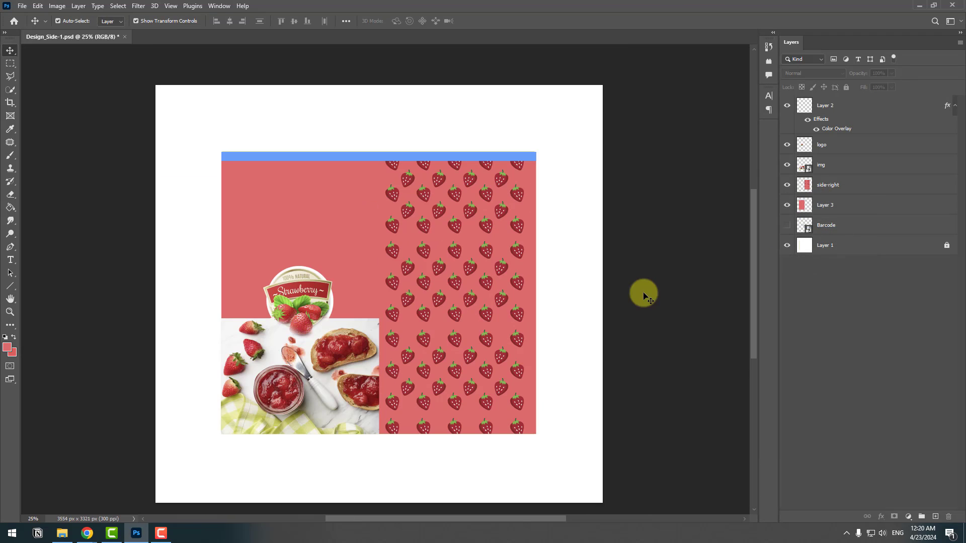
# - Copy the blue strip to the design's lower edge and stretch the copy to about 317 px high
pyautogui.click(358, 156)
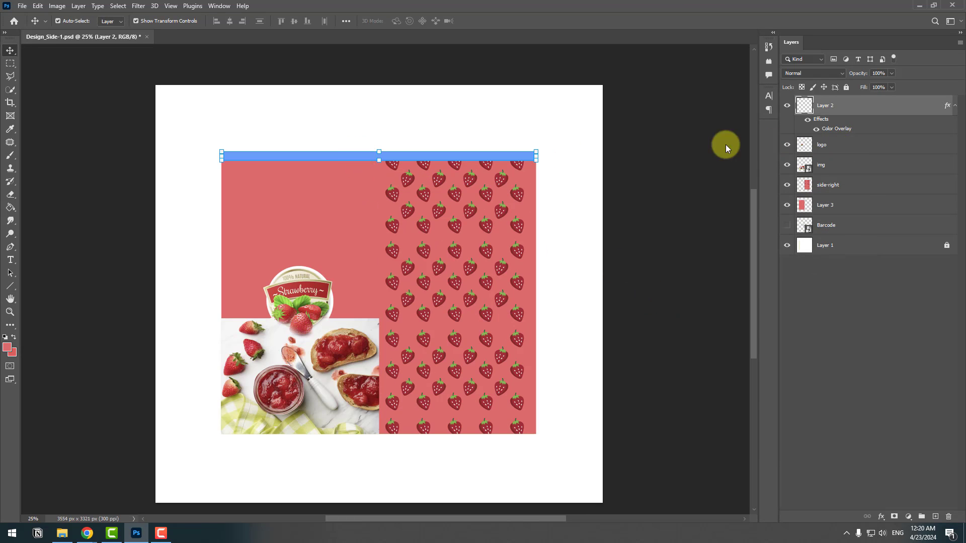
pyautogui.moveTo(407, 160); pyautogui.dragTo(382, 395)
pyautogui.hotkey('ctrl', 't')
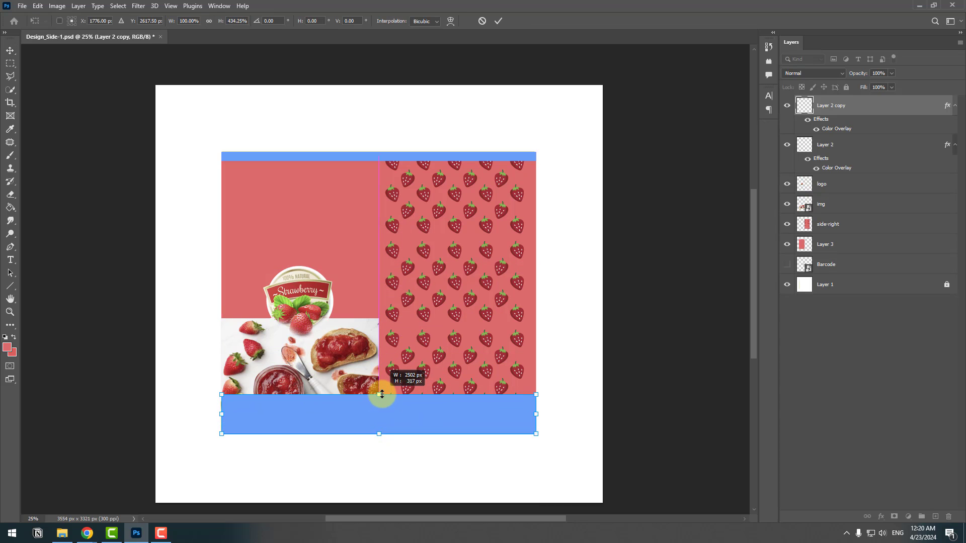
pyautogui.click(664, 277)
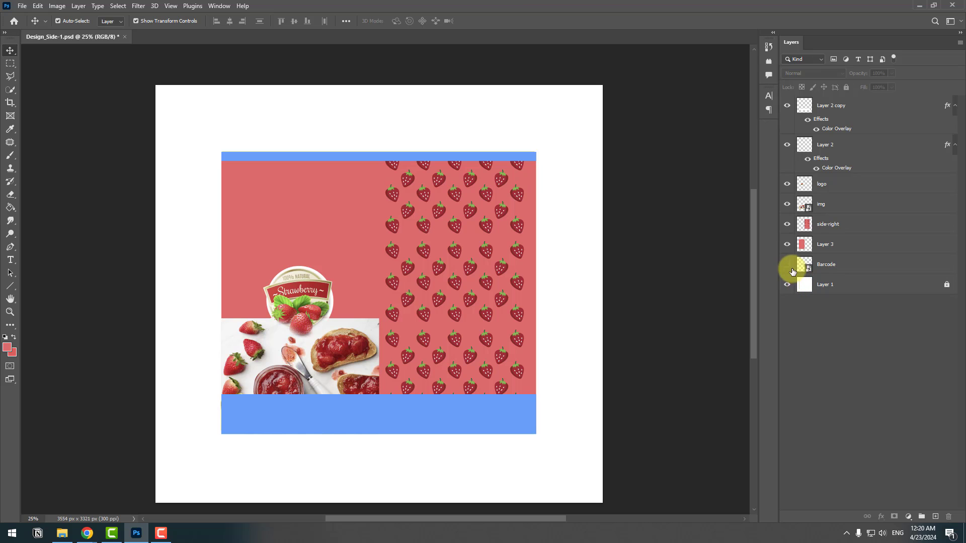
# - Show the Barcode layer in front, scale it to about 76% and place it near the right end of the lower blue band
pyautogui.moveTo(825, 263); pyautogui.dragTo(846, 104)
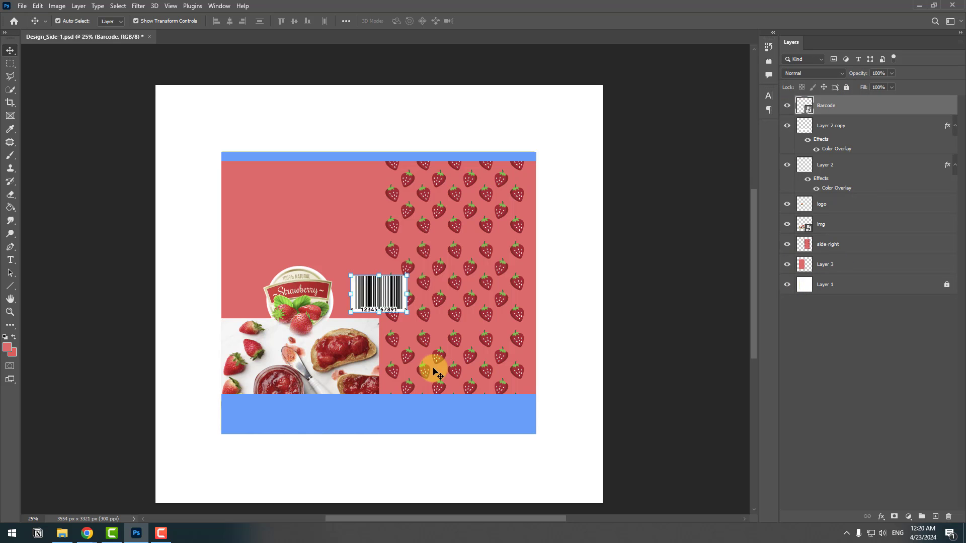
pyautogui.moveTo(433, 367); pyautogui.dragTo(506, 412)
pyautogui.moveTo(464, 436); pyautogui.dragTo(476, 426)
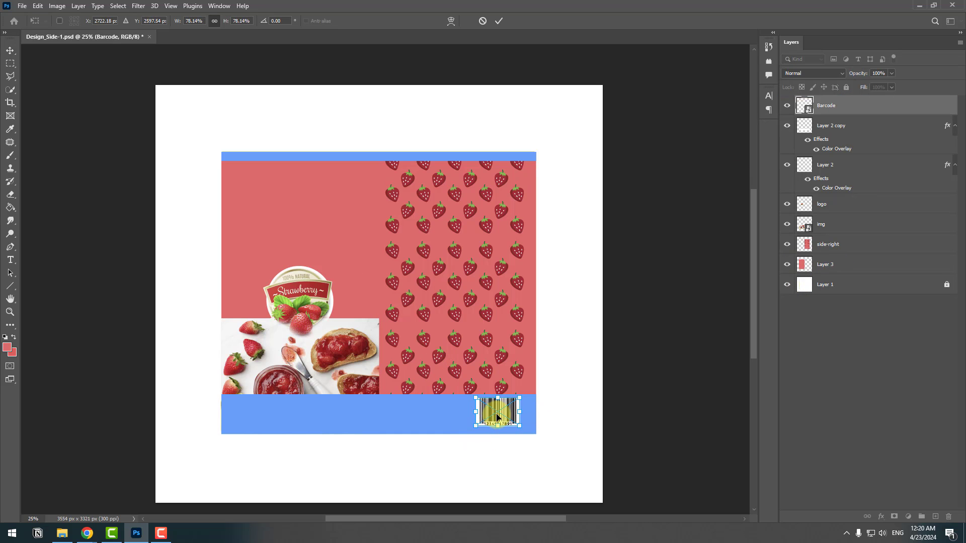
pyautogui.click(126, 222)
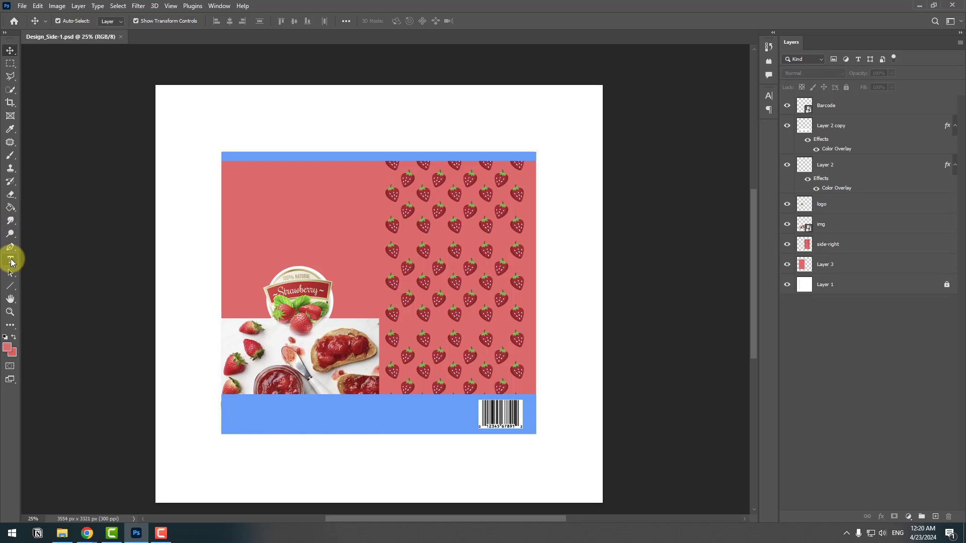
# - Add centred white 76 pt text reading "SWEET DAY" above the logo and scale it to about 70%
pyautogui.click(10, 260)
pyautogui.moveTo(236, 187); pyautogui.dragTo(339, 229)
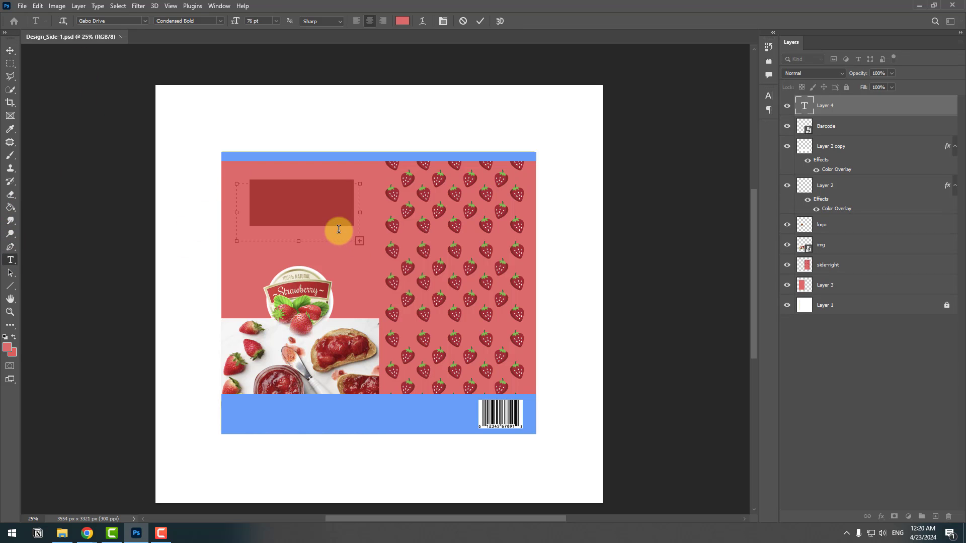
pyautogui.click(7, 347)
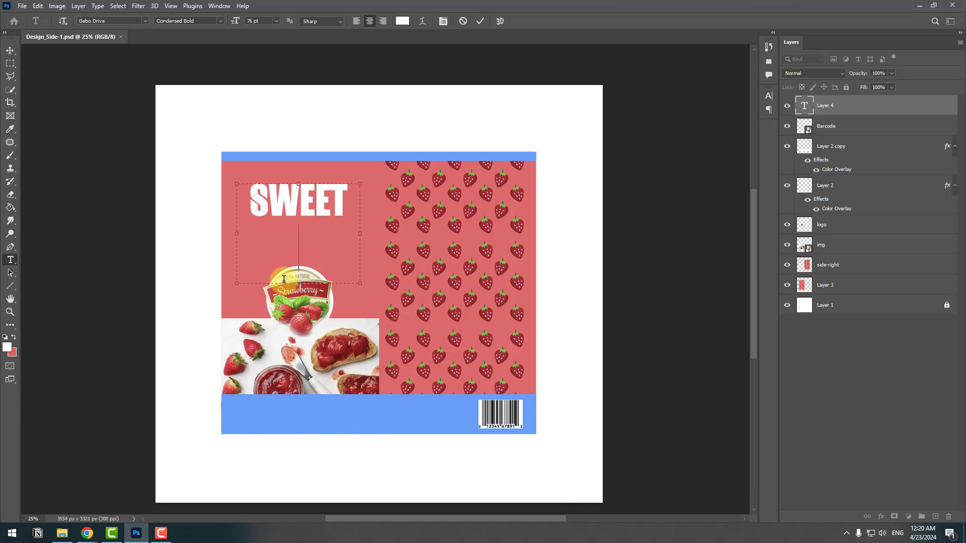
pyautogui.write('D')
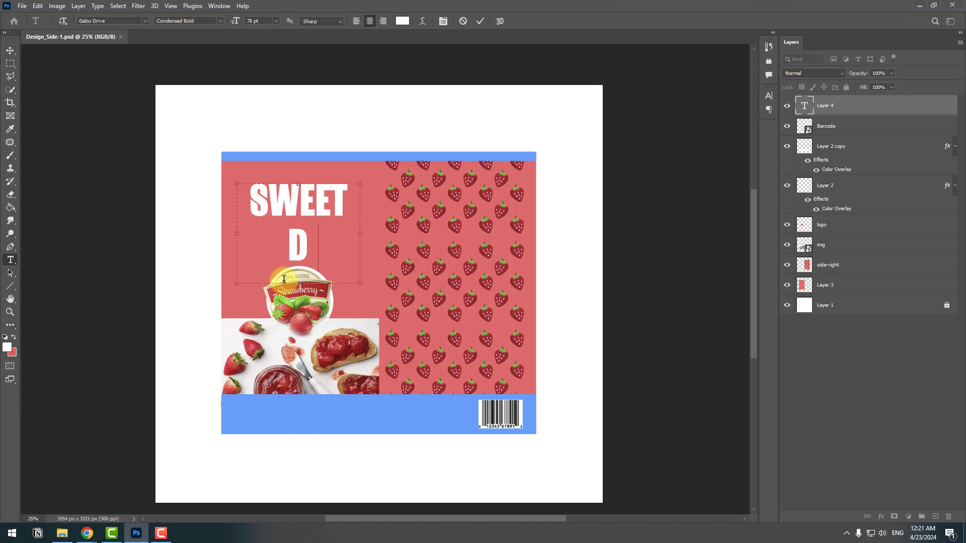
pyautogui.write('AY')
pyautogui.click(10, 51)
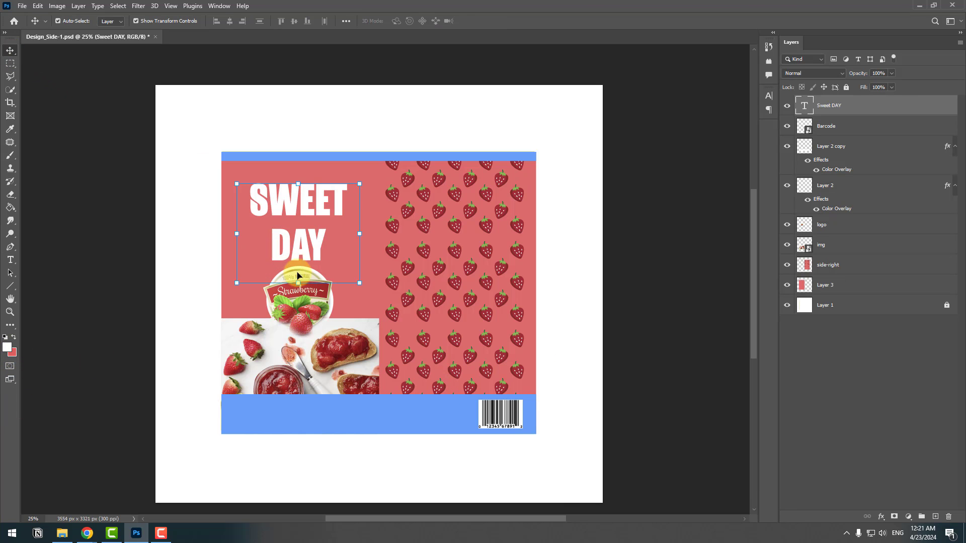
pyautogui.moveTo(235, 282); pyautogui.dragTo(273, 252)
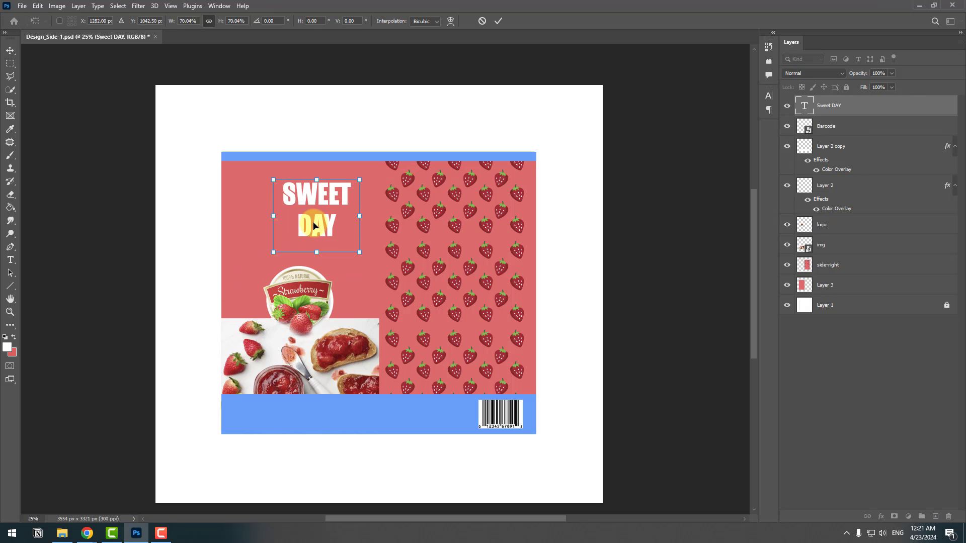
# - Warp the SWEET DAY text with the Arc style and centre it above the logo on the left panel
pyautogui.doubleClick(312, 237)
pyautogui.doubleClick(312, 237)
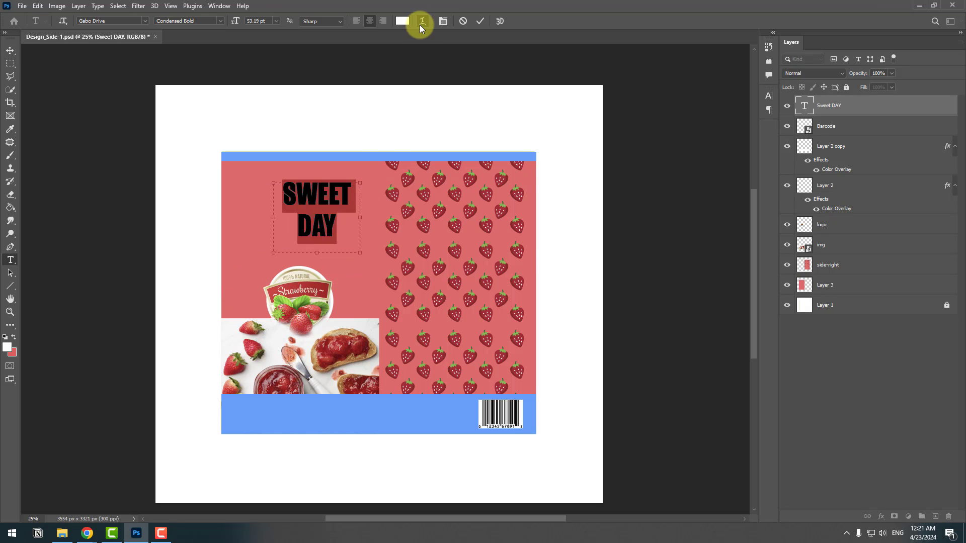
pyautogui.click(421, 22)
pyautogui.click(472, 134)
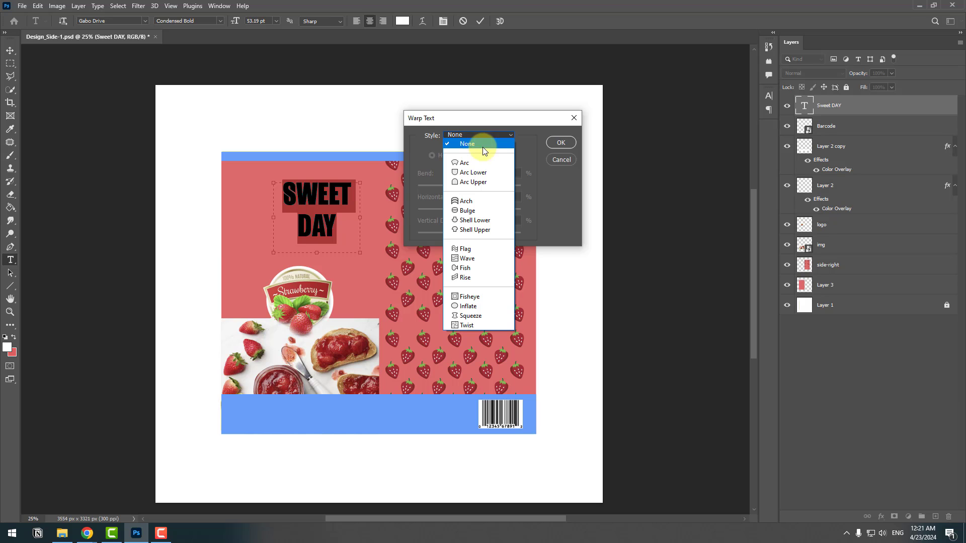
pyautogui.click(464, 163)
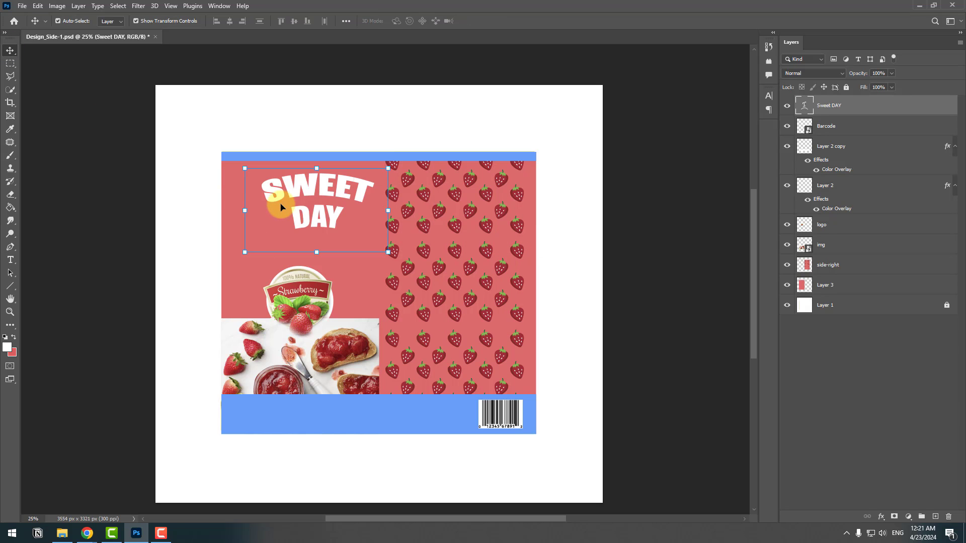
pyautogui.moveTo(280, 206); pyautogui.dragTo(300, 215)
# - Move the logo and the jam photo together upward, closer to the SWEET DAY text
pyautogui.click(308, 304)
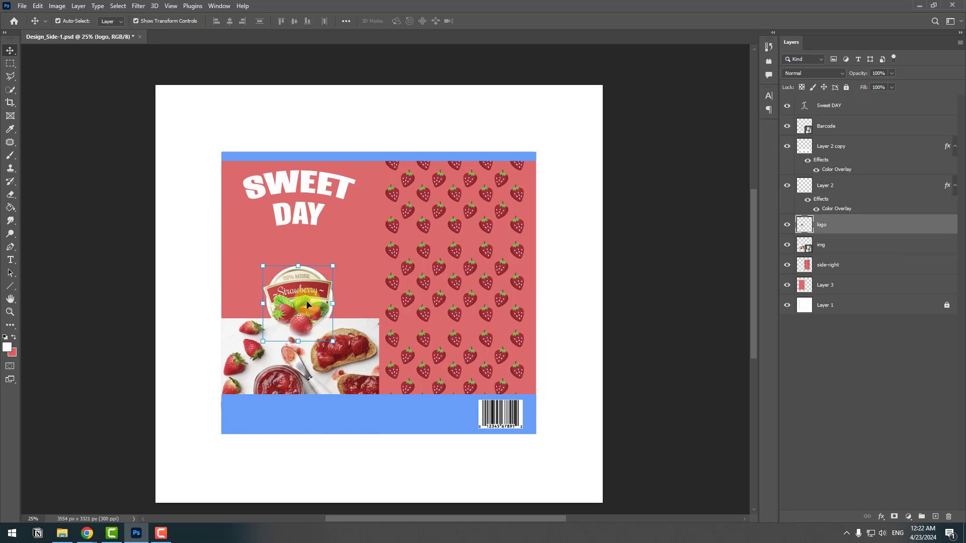
pyautogui.keyDown('shift'); pyautogui.click(308, 365); pyautogui.keyUp('shift')
pyautogui.moveTo(303, 307); pyautogui.dragTo(306, 267)
pyautogui.click(288, 263)
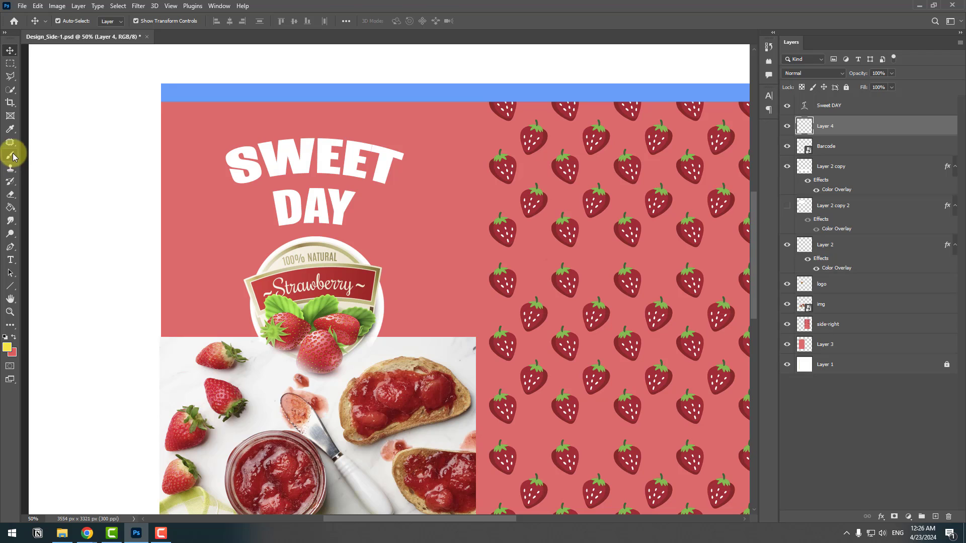
# - Paint short white accent strokes around the word SWEET with a brush at 100% smoothing, and save the document
pyautogui.click(7, 347)
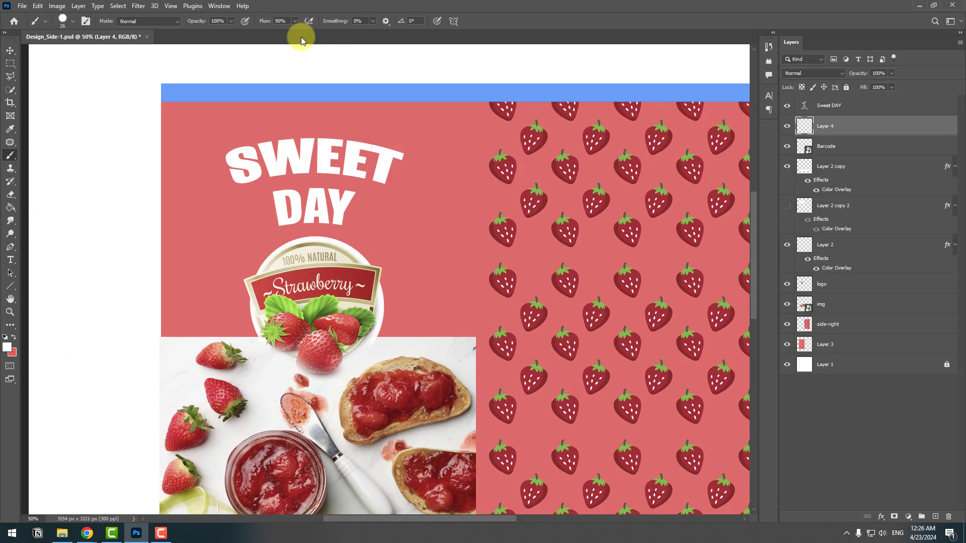
pyautogui.moveTo(387, 34); pyautogui.dragTo(429, 36)
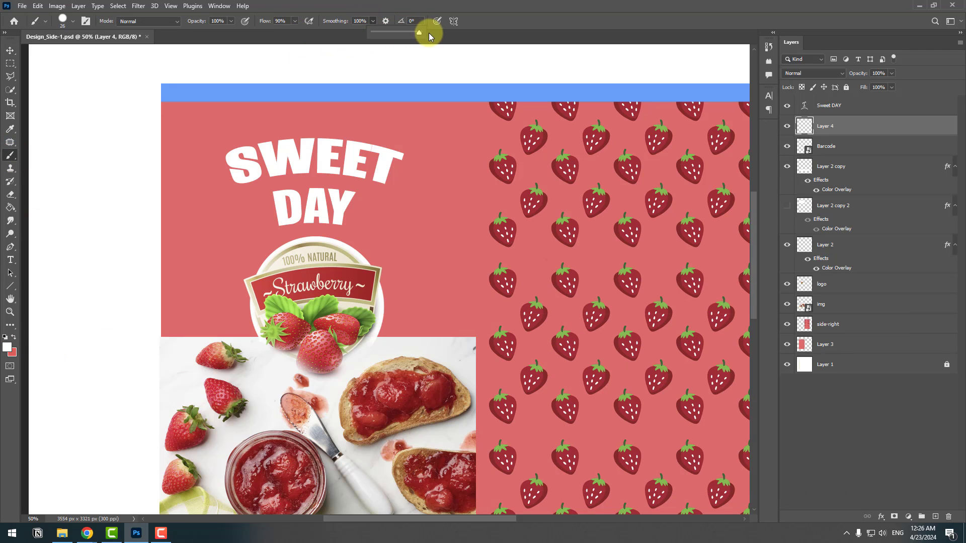
pyautogui.moveTo(207, 140); pyautogui.dragTo(238, 150)
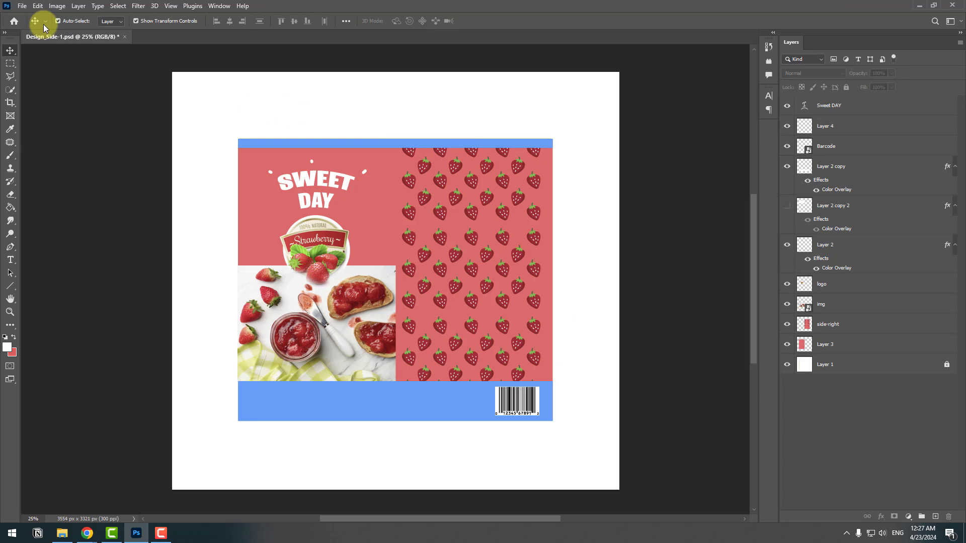
pyautogui.click(20, 7)
pyautogui.click(35, 118)
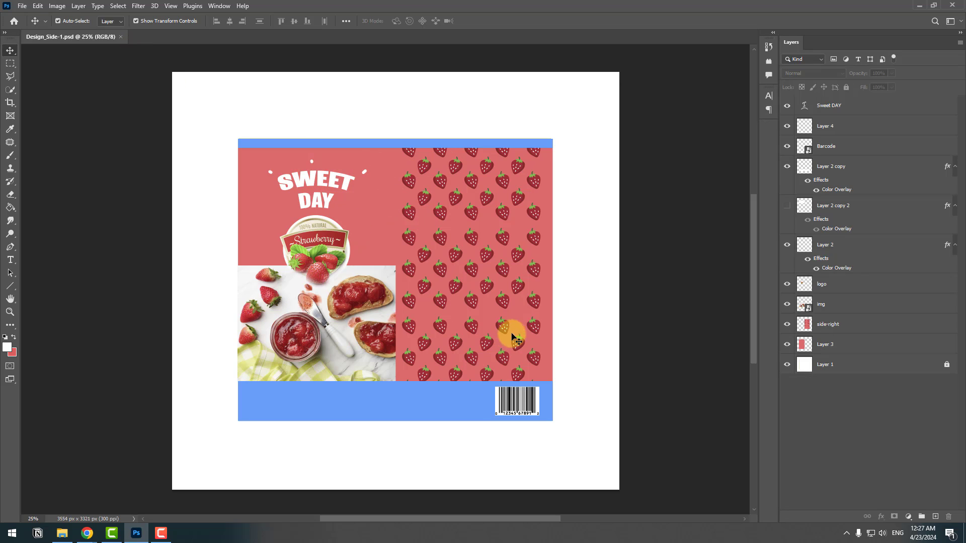
# - Crop the canvas to the outer edges of the packaging artwork
pyautogui.click(10, 103)
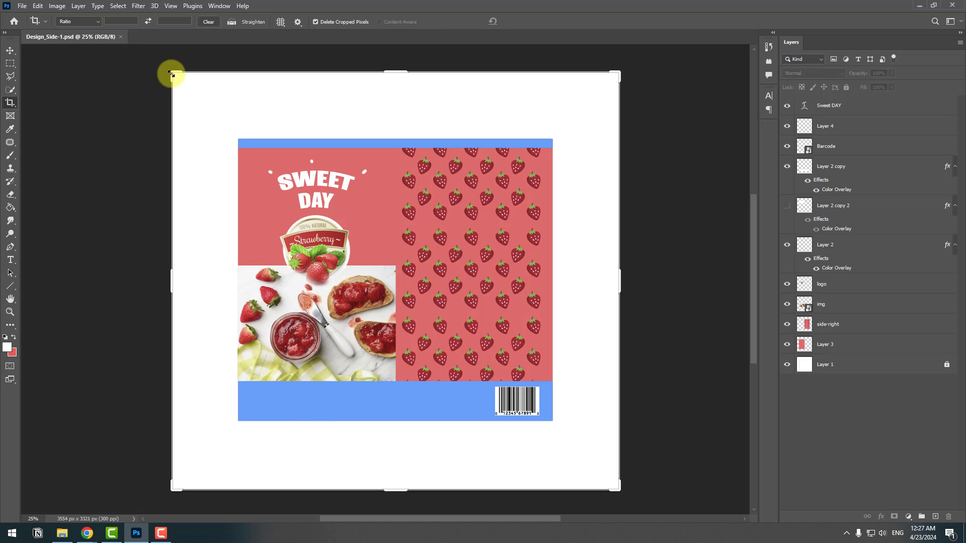
pyautogui.moveTo(173, 75); pyautogui.dragTo(204, 103)
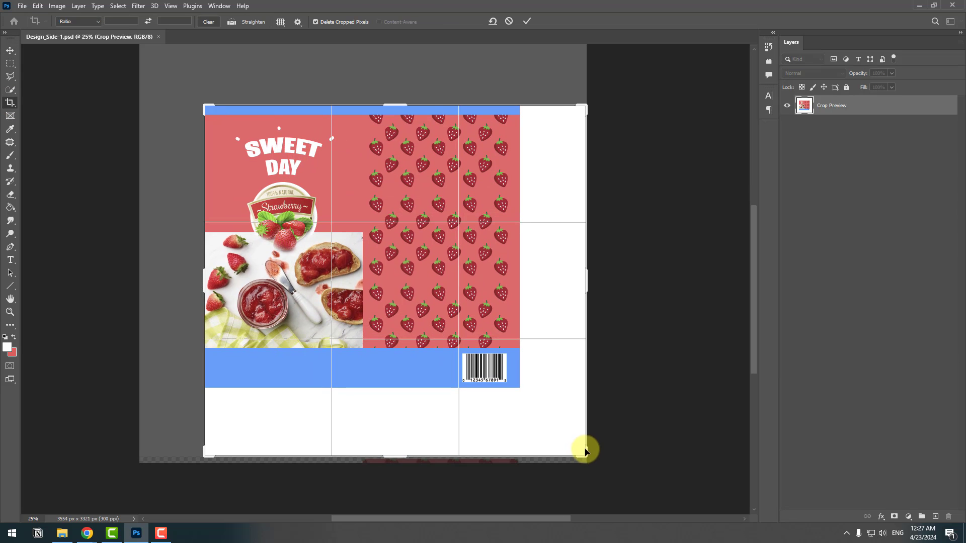
pyautogui.moveTo(582, 447); pyautogui.dragTo(556, 424)
pyautogui.click(527, 21)
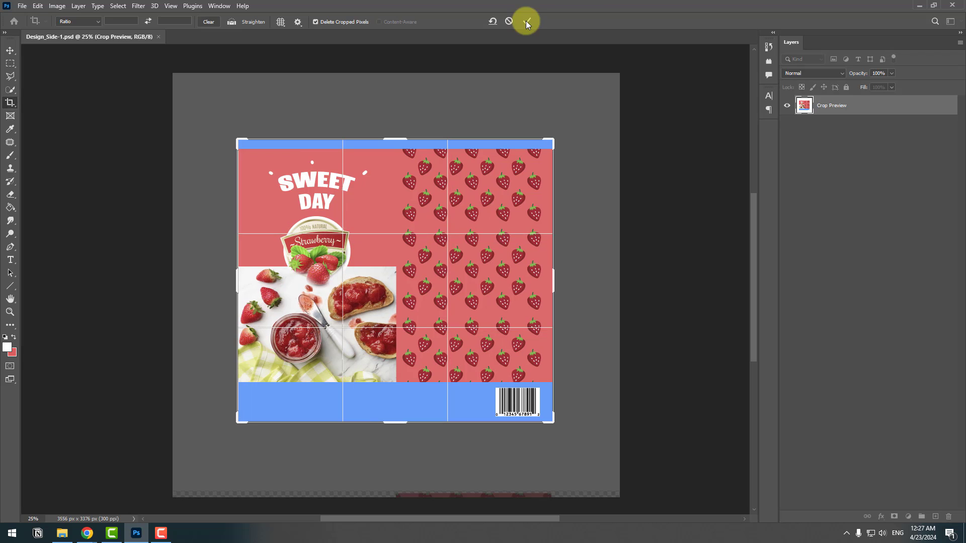
# - Save the cropped artwork as a separate Photoshop file named Design_Side-2 in the Vectors folder
pyautogui.click(24, 6)
pyautogui.click(50, 129)
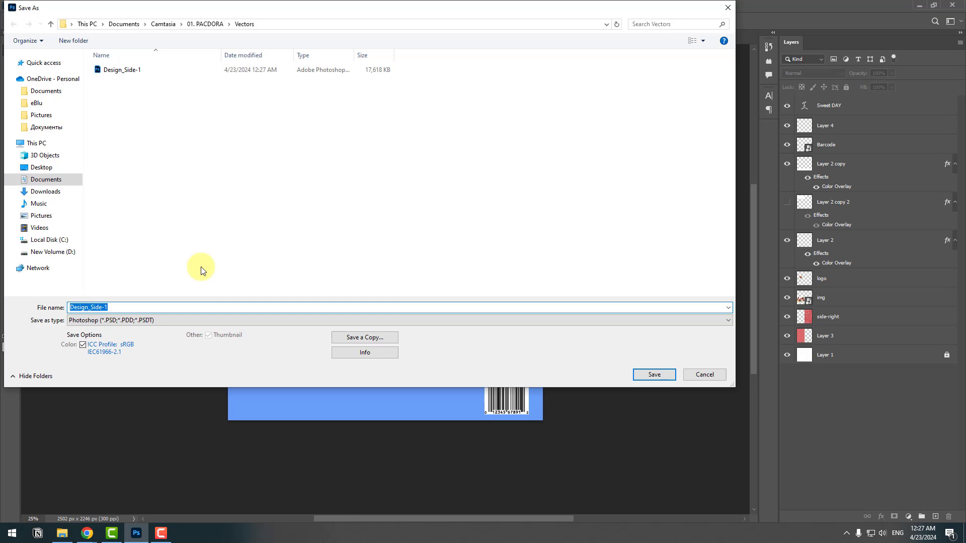
pyautogui.click(254, 307)
pyautogui.press('BackSpace')
pyautogui.write('2')
pyautogui.click(645, 375)
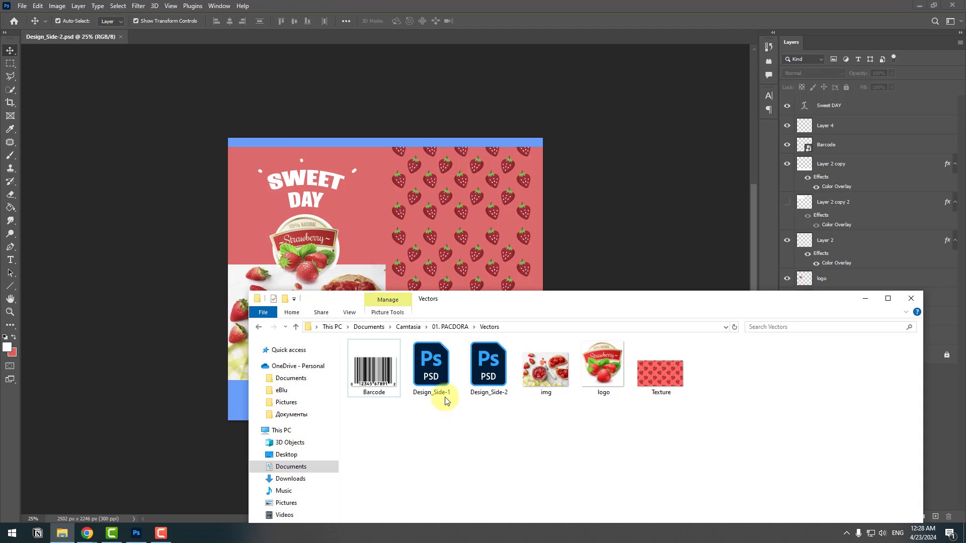
# - Crop Design_Side-2 to the strawberry-pattern back panel with the barcode and save the document
pyautogui.click(537, 5)
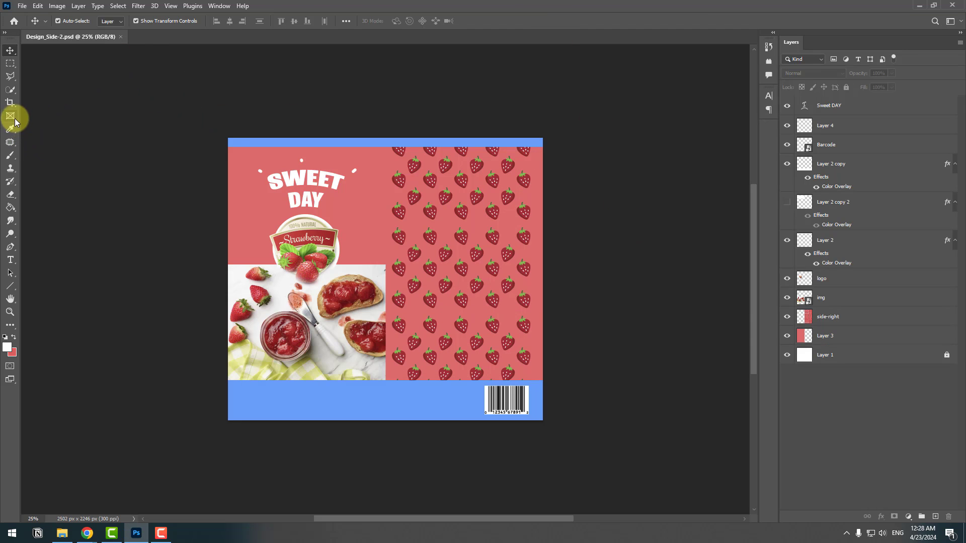
pyautogui.click(10, 103)
pyautogui.moveTo(226, 281); pyautogui.dragTo(306, 280)
pyautogui.press('Return')
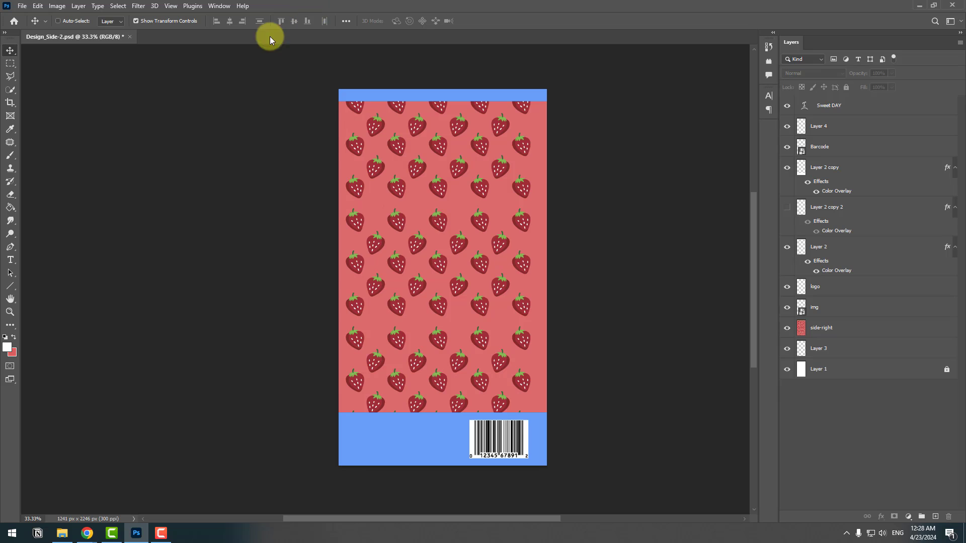
pyautogui.hotkey('ctrl', 's')
# - Save a copy of the back panel as a PNG named side-2 with the large file size option
pyautogui.click(27, 7)
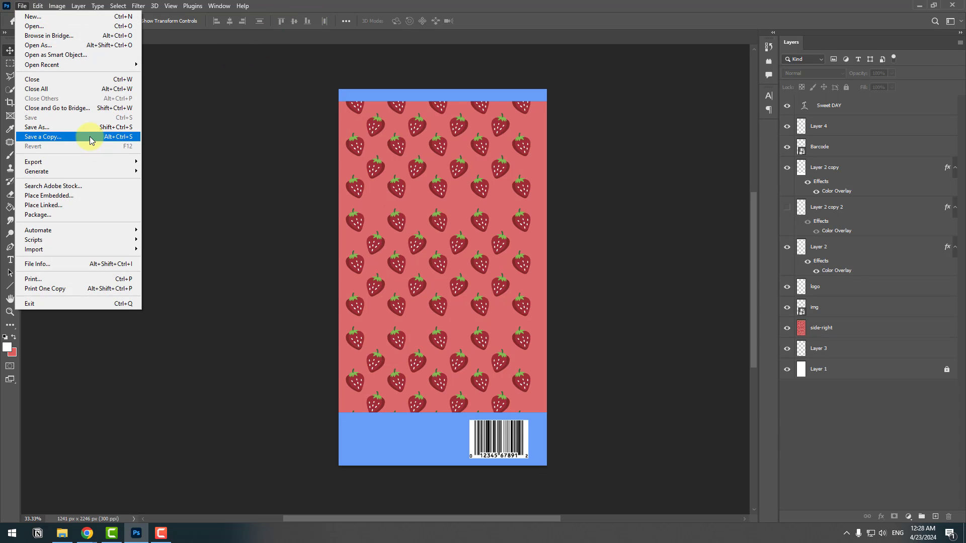
pyautogui.click(90, 137)
pyautogui.write('side-2')
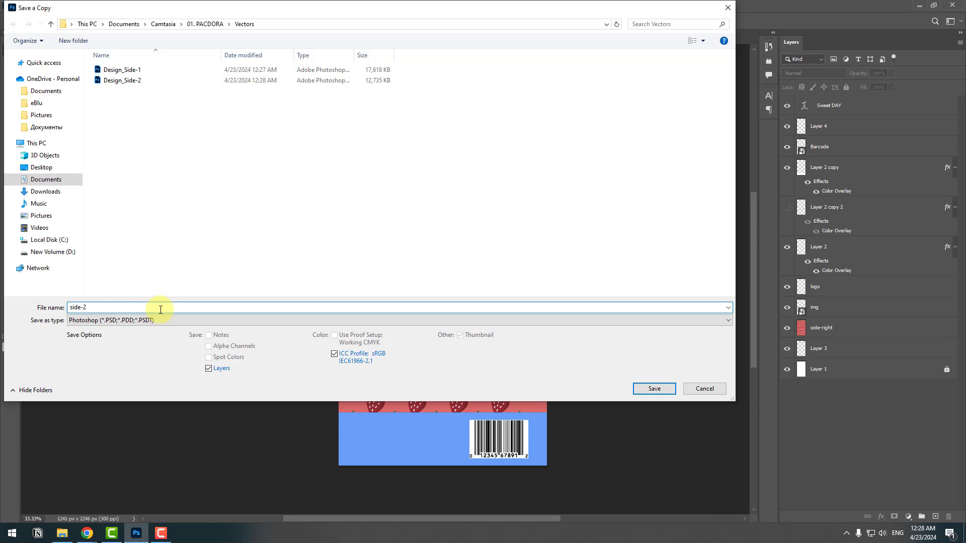
pyautogui.click(161, 320)
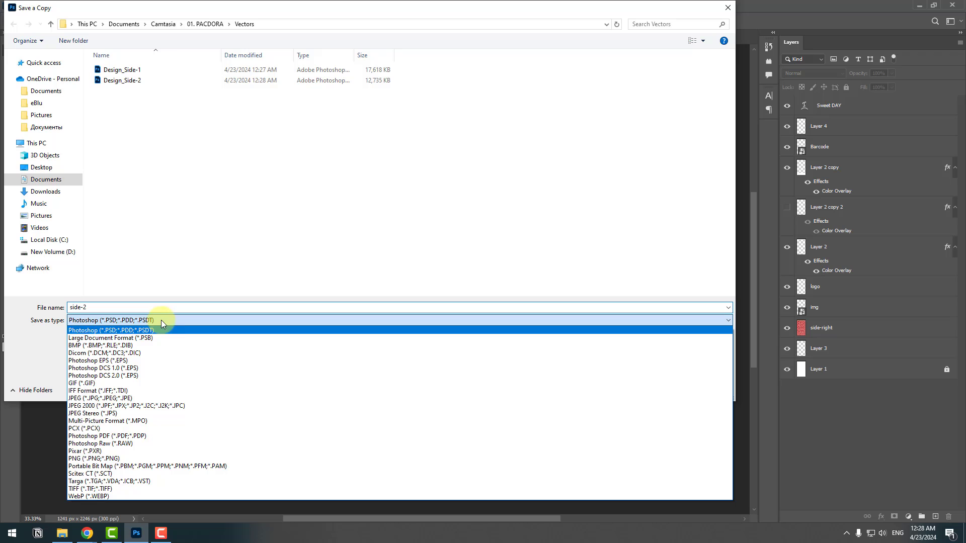
pyautogui.click(110, 458)
pyautogui.click(645, 387)
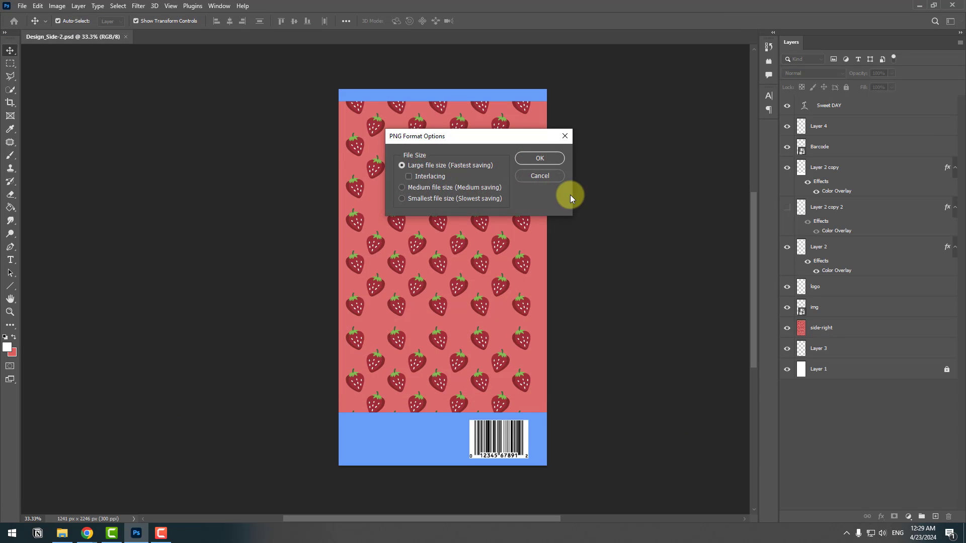
pyautogui.click(531, 159)
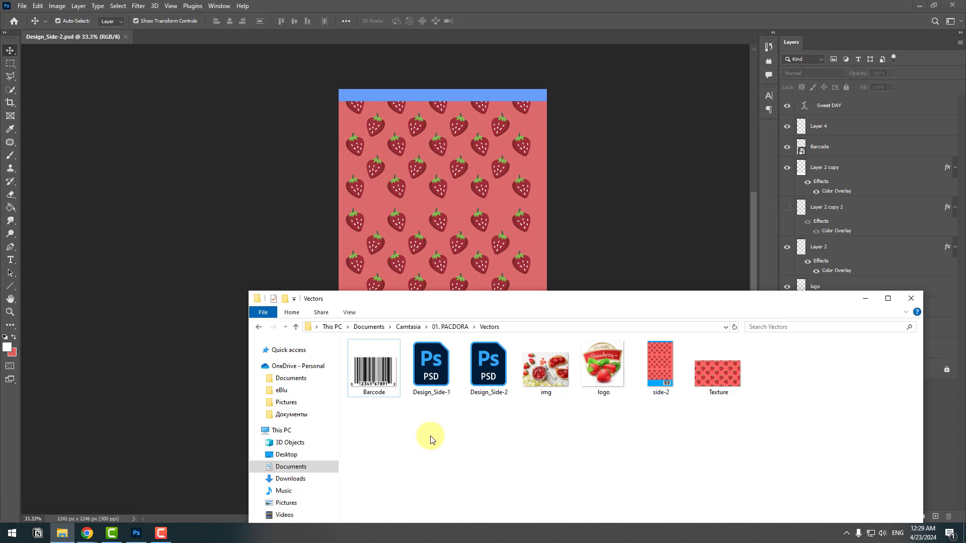
# - Open Design_Side-1, crop it to the SWEET DAY front panel, and save the document
pyautogui.doubleClick(435, 375)
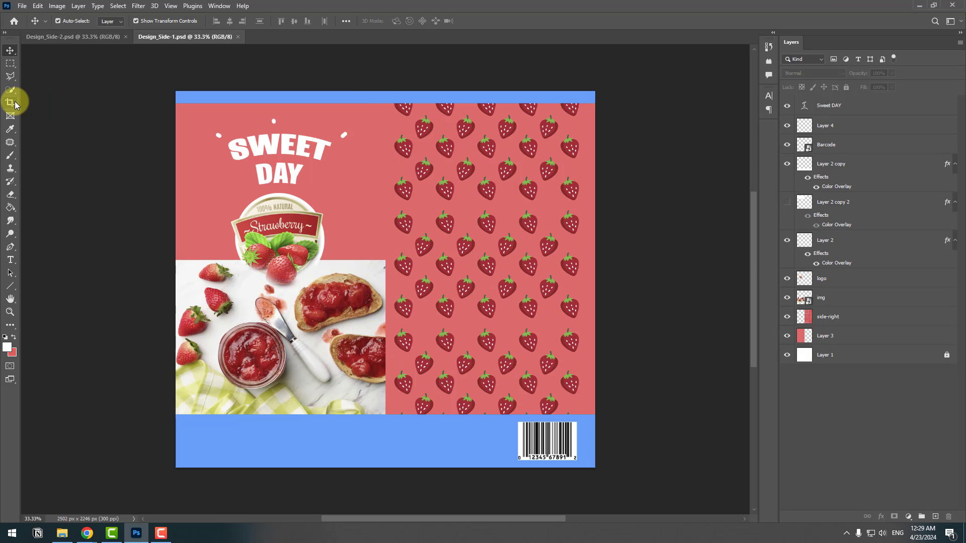
pyautogui.click(12, 104)
pyautogui.moveTo(594, 272); pyautogui.dragTo(491, 273)
pyautogui.press('Return')
pyautogui.press('v')
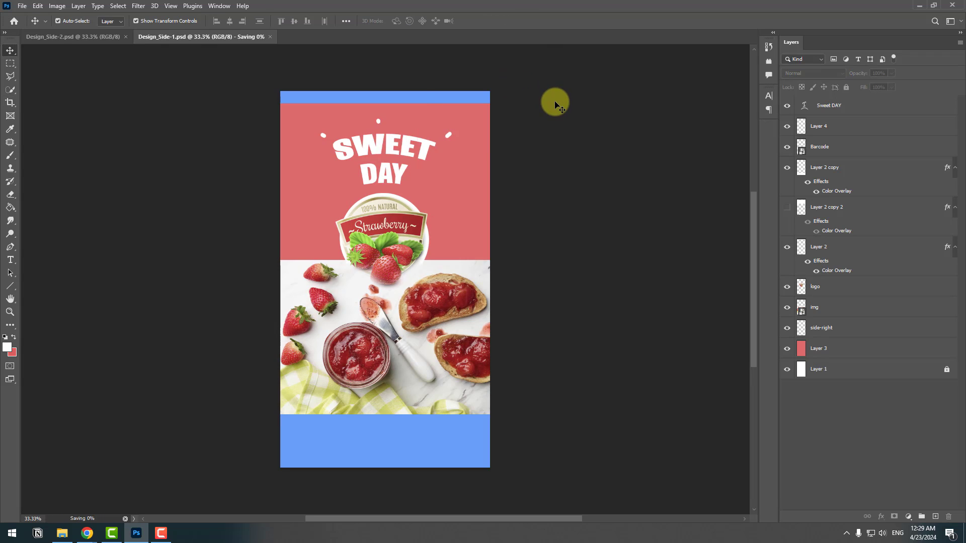
# - Save a copy of the front panel as a PNG named side-1 in the Vectors folder
pyautogui.click(22, 6)
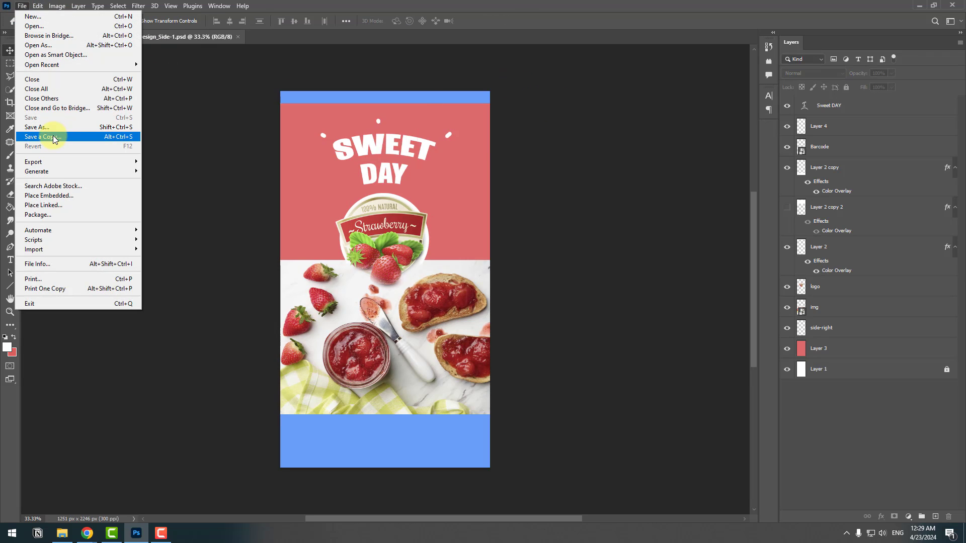
pyautogui.click(54, 137)
pyautogui.click(121, 321)
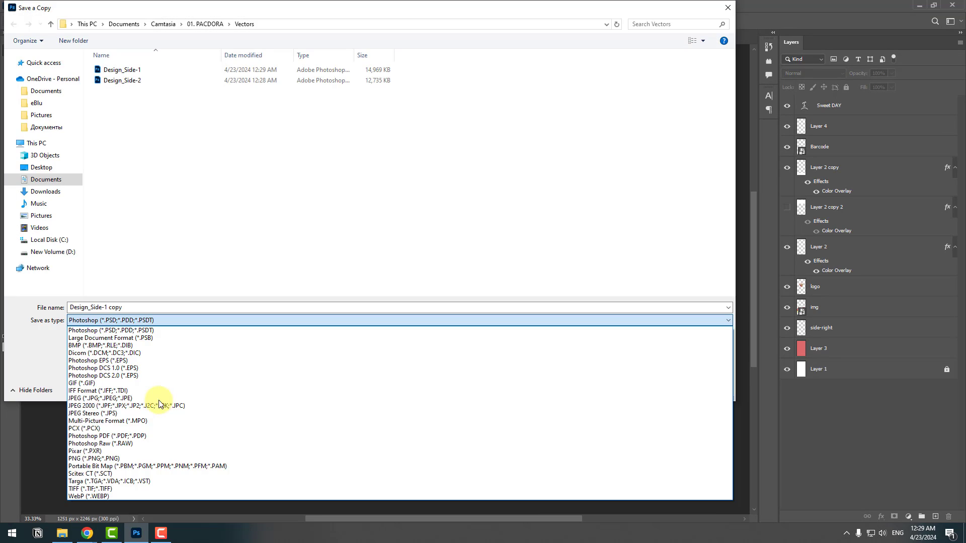
pyautogui.click(103, 448)
pyautogui.click(151, 307)
pyautogui.hotkey('ctrl', 'a')
pyautogui.write('side-1')
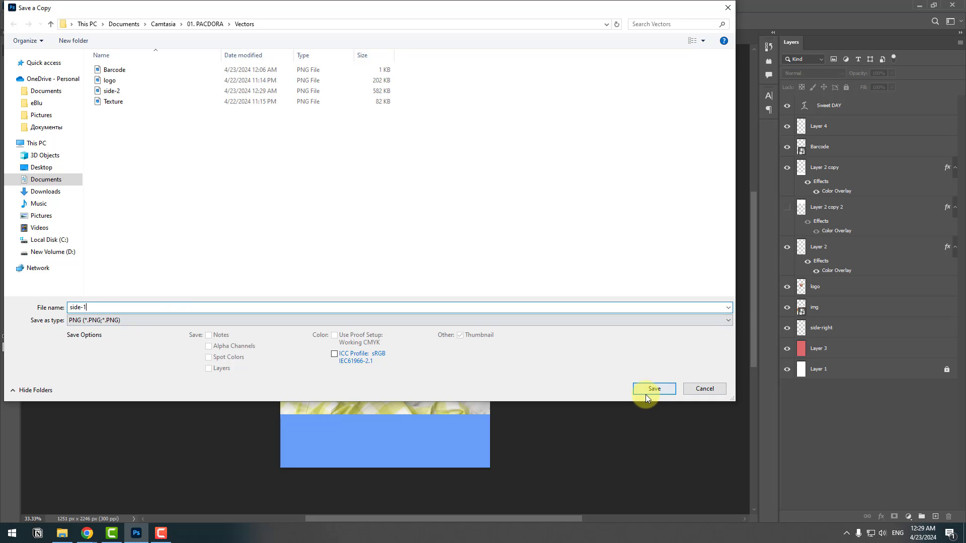
pyautogui.click(647, 390)
pyautogui.click(546, 158)
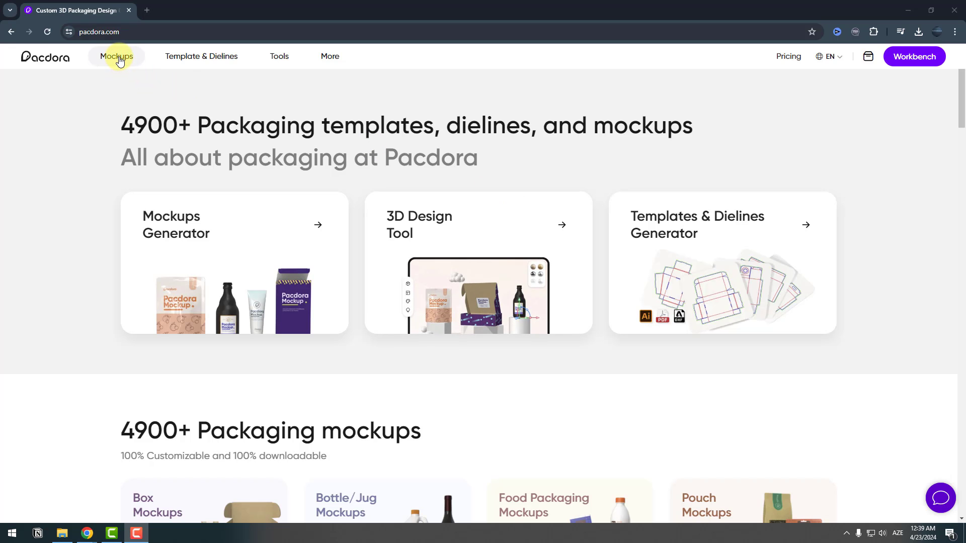
# - Switch to the Pacdora website, search its mockups for spout pouch mockup 600250, and open it in the 3D editor
pyautogui.click(117, 57)
pyautogui.click(305, 200)
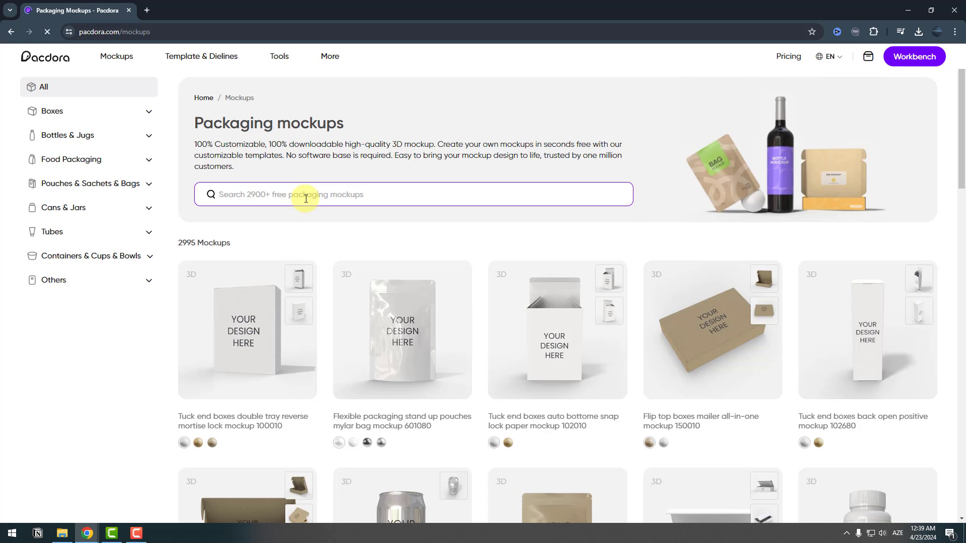
pyautogui.hotkey('ctrl', 'v')
pyautogui.press('Return')
pyautogui.click(219, 345)
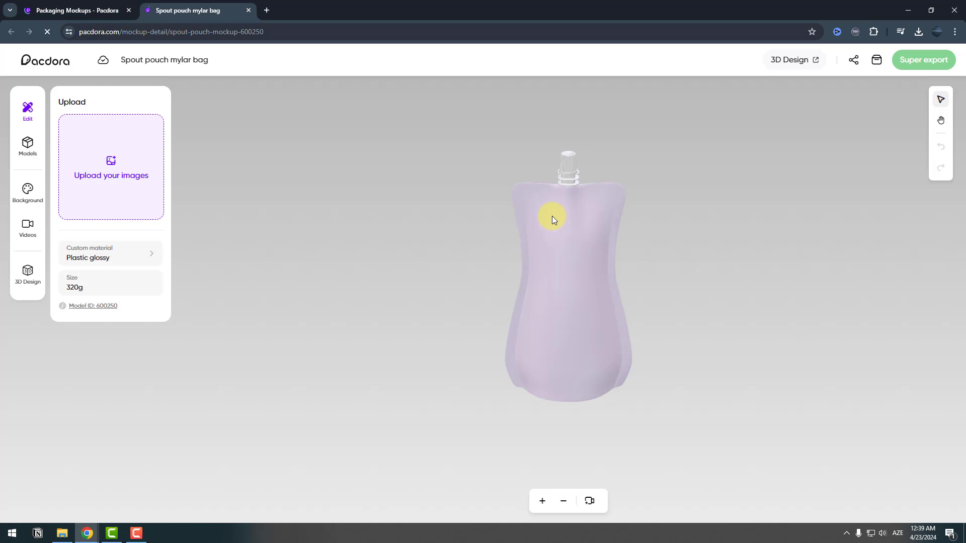
pyautogui.moveTo(499, 235); pyautogui.dragTo(596, 200)
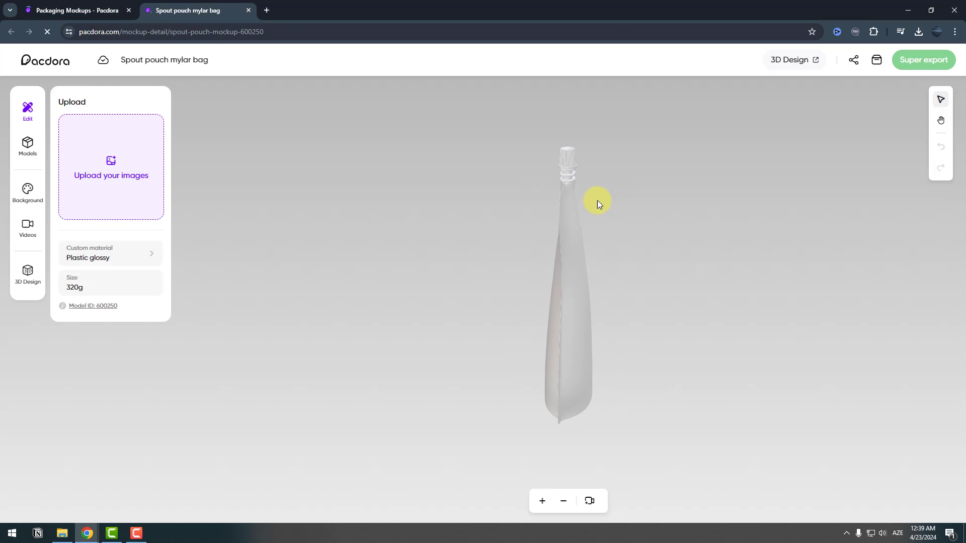
# - Upload the side-1 and side-2 images from the Vectors folder to the spout pouch mockup
pyautogui.click(121, 173)
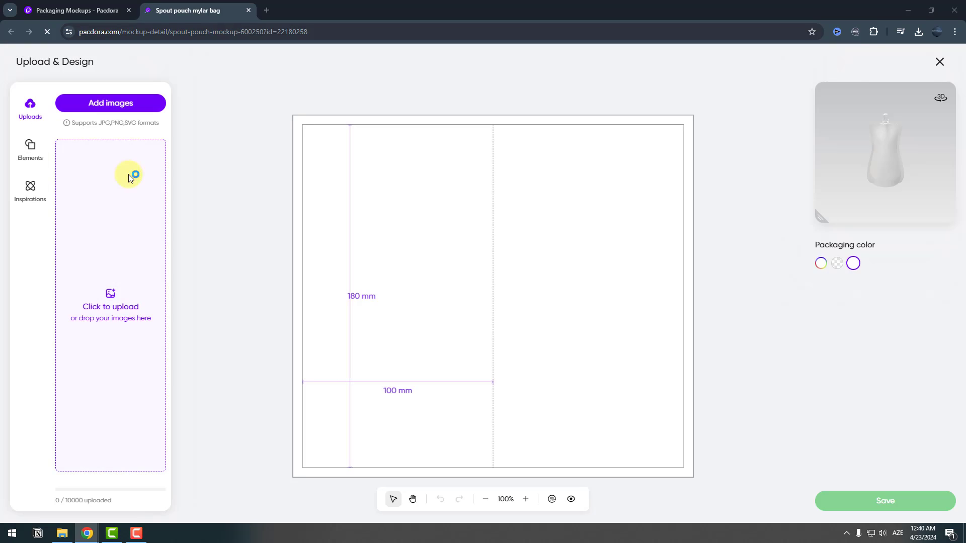
pyautogui.click(132, 173)
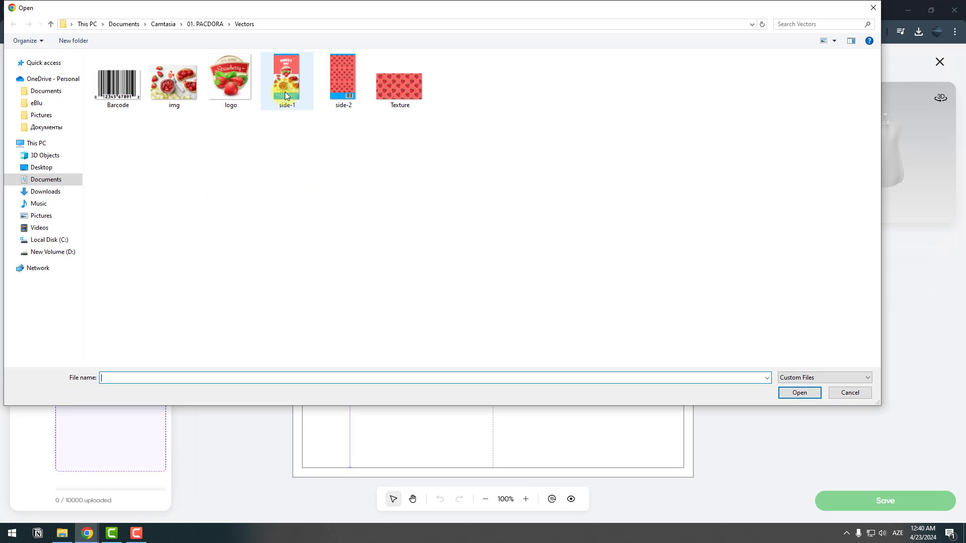
pyautogui.click(286, 89)
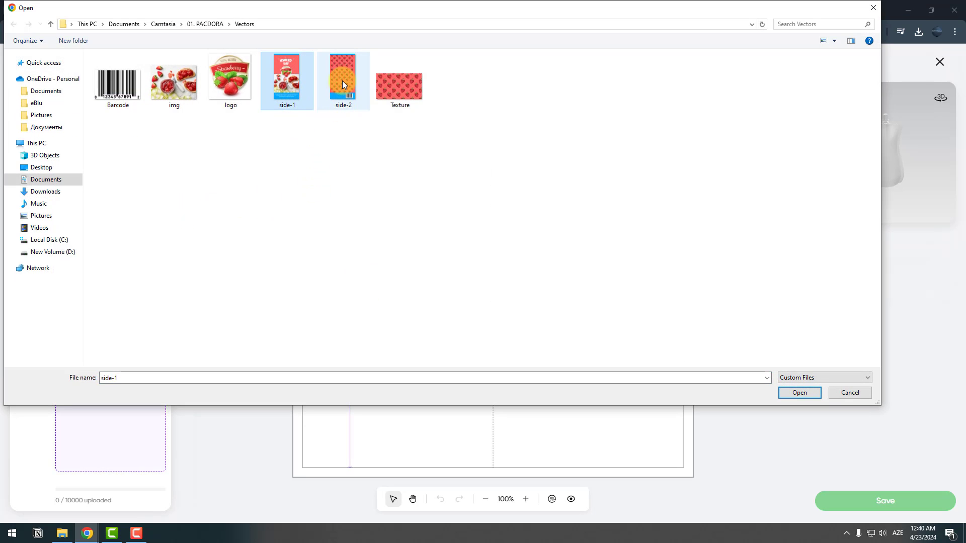
pyautogui.click(789, 394)
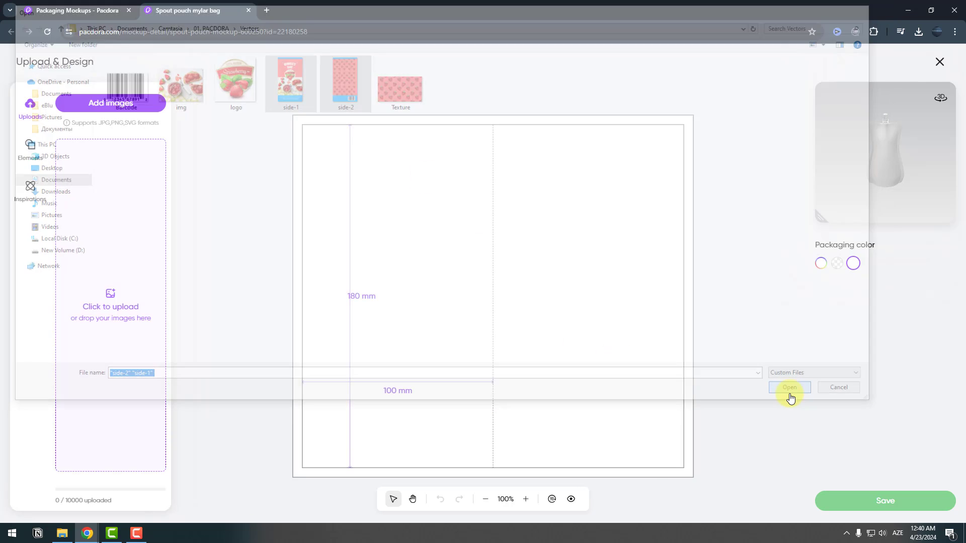
# - Add both uploaded images to the dieline, aligning side-1 to the front panel and side-2 to the back panel
pyautogui.click(137, 172)
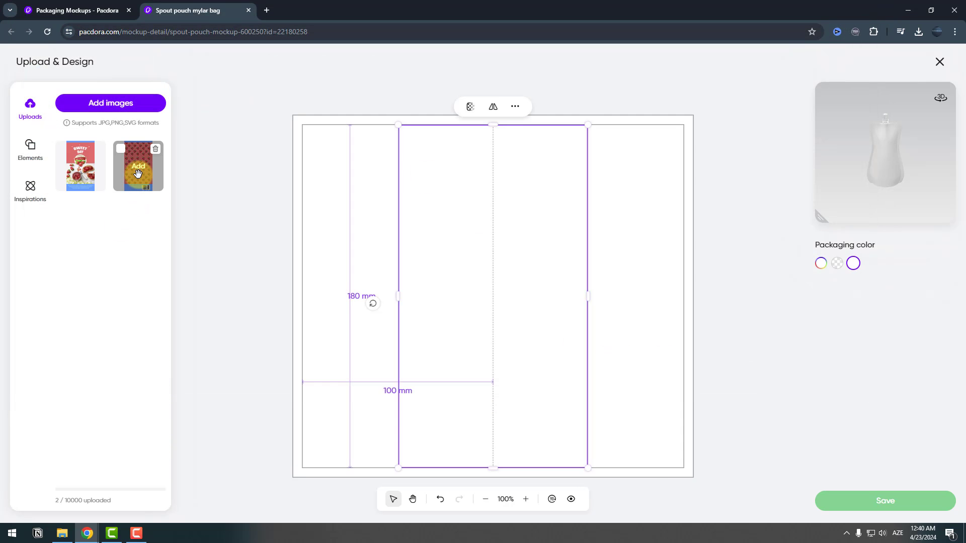
pyautogui.click(82, 174)
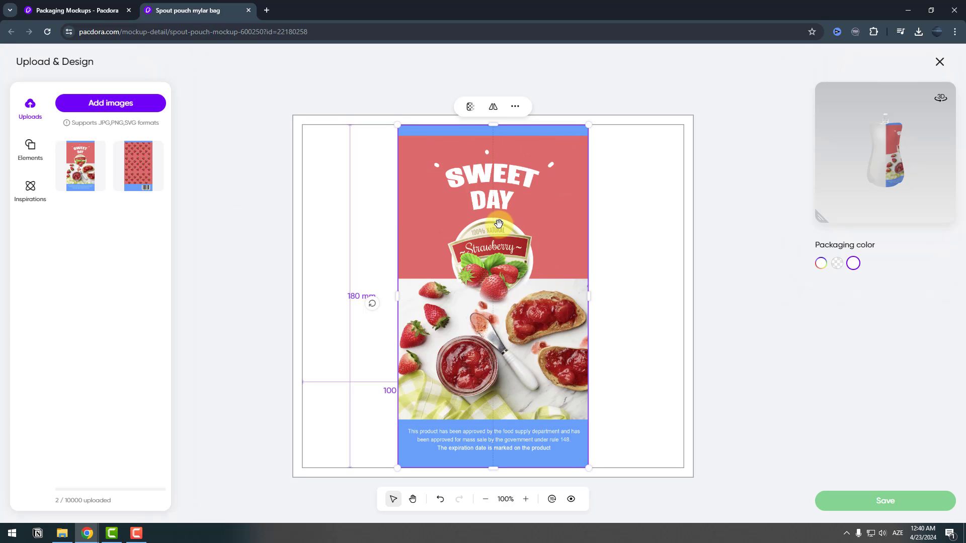
pyautogui.moveTo(498, 223); pyautogui.dragTo(425, 234)
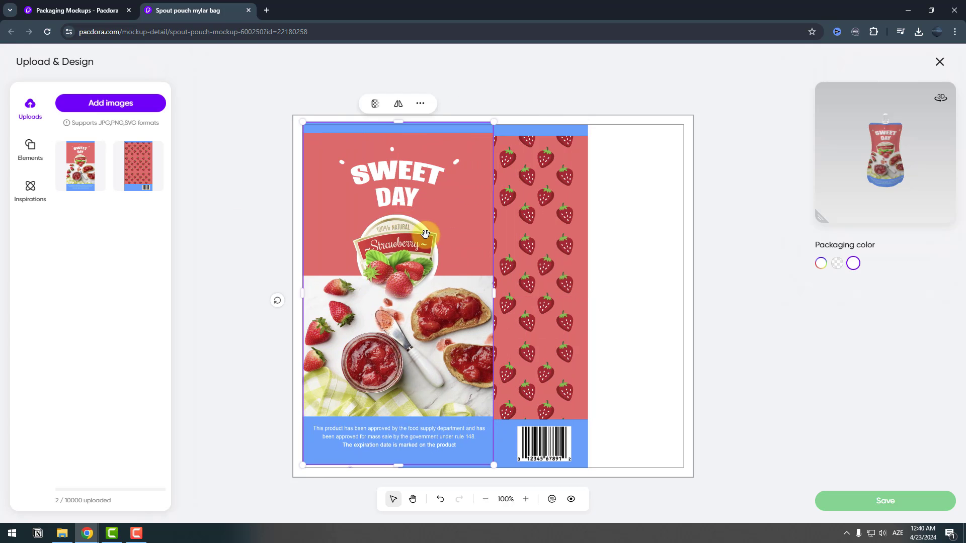
pyautogui.moveTo(513, 242); pyautogui.dragTo(611, 235)
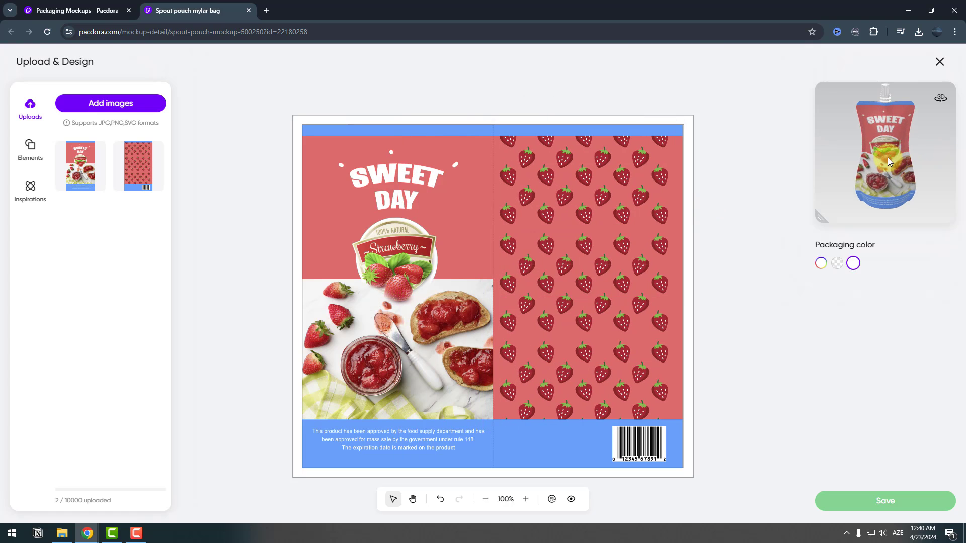
pyautogui.moveTo(887, 158); pyautogui.dragTo(962, 123)
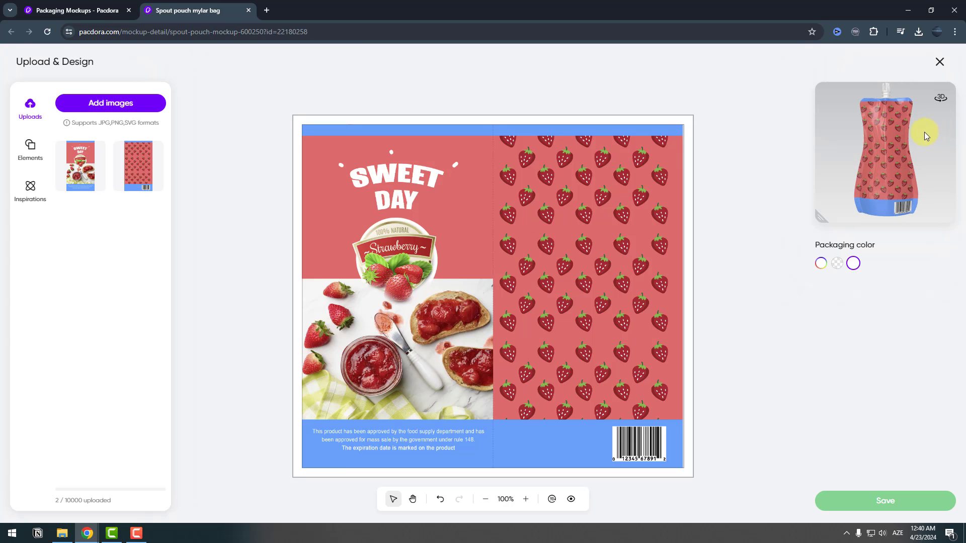
# - Add the waste-bin disposal packaging symbol and place it beside the barcode on the back panel's blue band
pyautogui.click(31, 150)
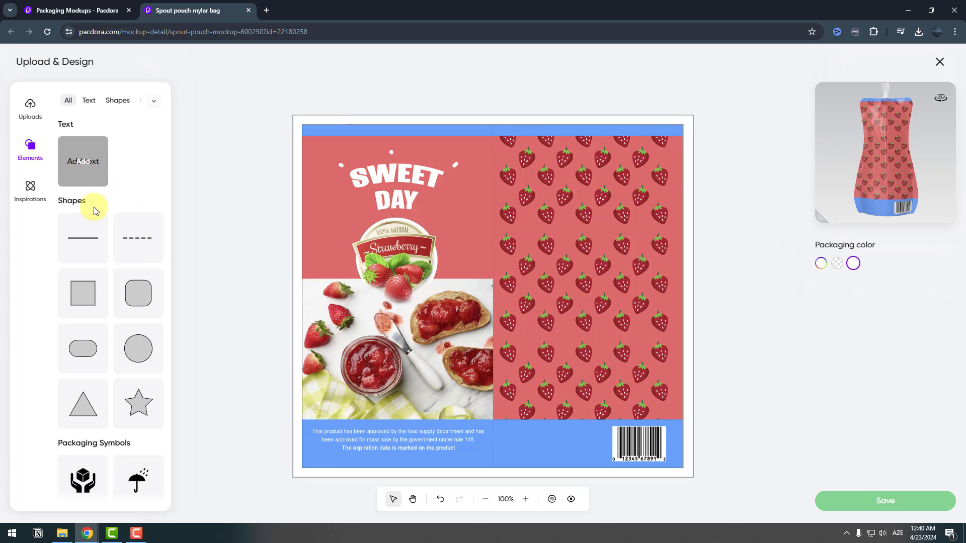
pyautogui.scroll(-6, 106, 246)
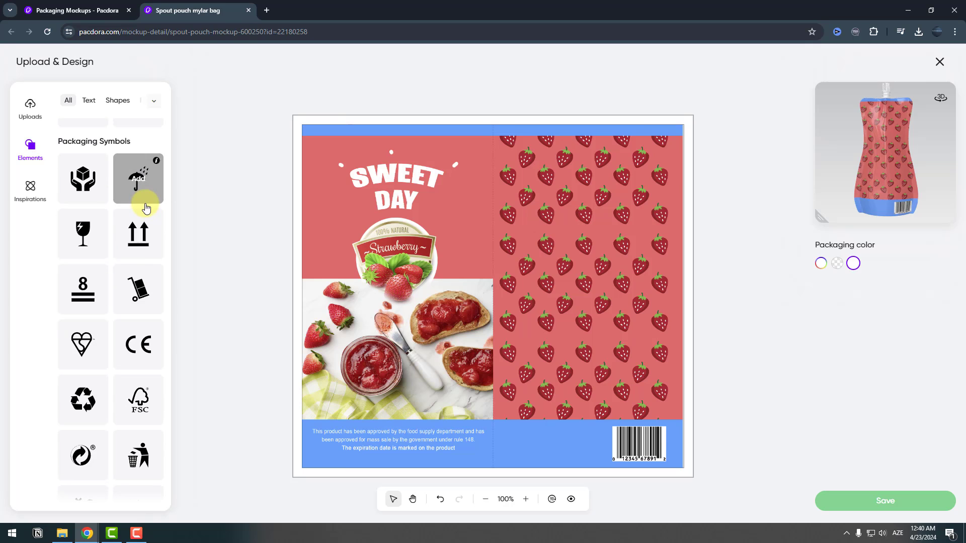
pyautogui.scroll(-5, 126, 222)
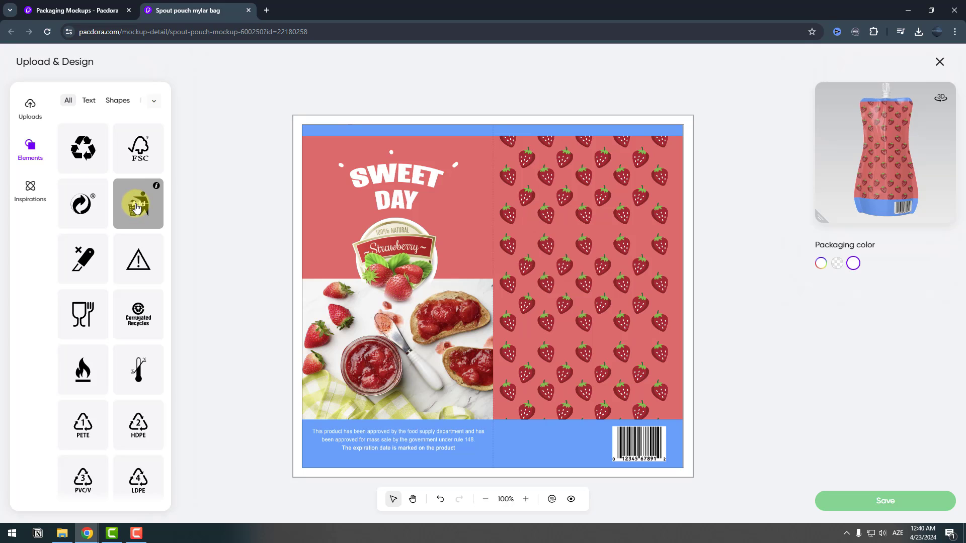
pyautogui.click(137, 208)
pyautogui.moveTo(498, 290); pyautogui.dragTo(602, 433)
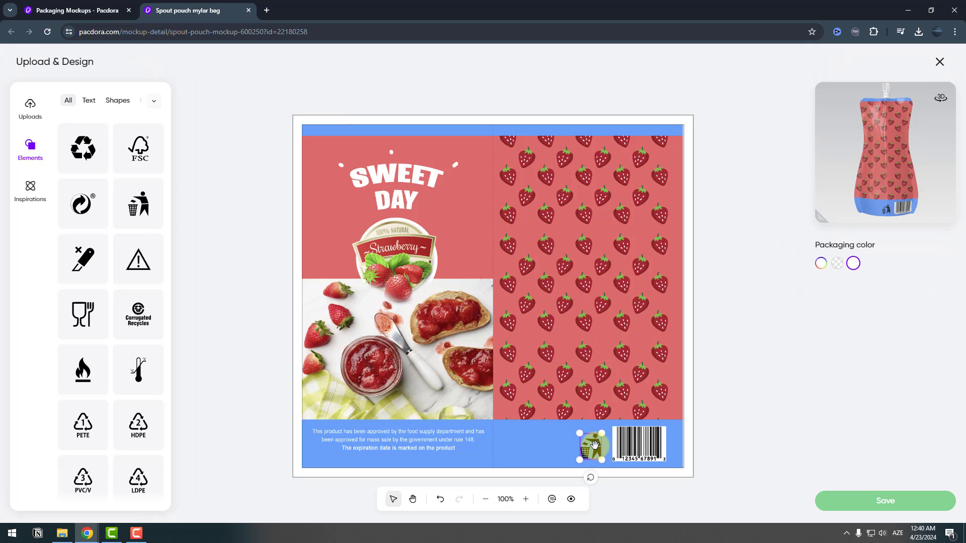
# - Add the thermometer packaging symbol and place it next to the waste-bin symbol on the blue band
pyautogui.scroll(1, 138, 418)
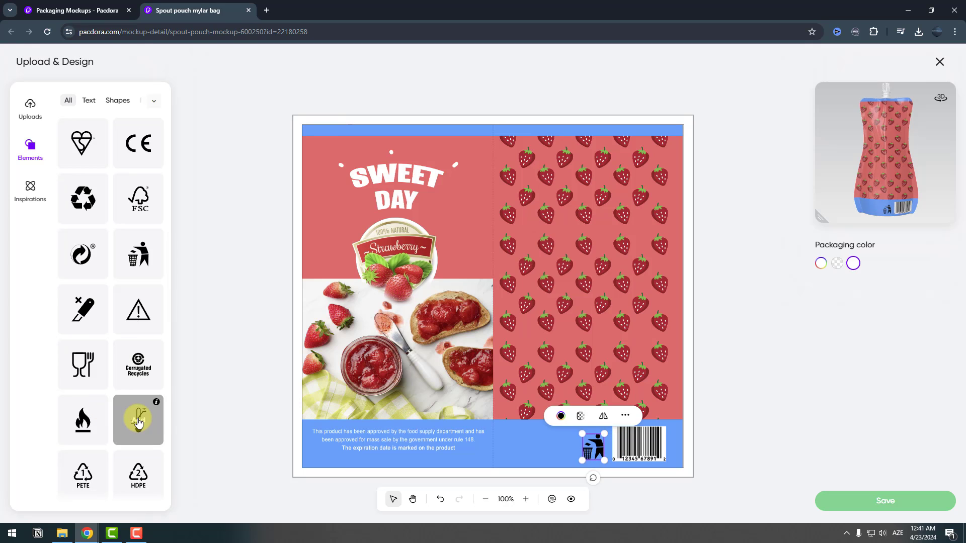
pyautogui.click(137, 417)
pyautogui.moveTo(475, 271); pyautogui.dragTo(554, 421)
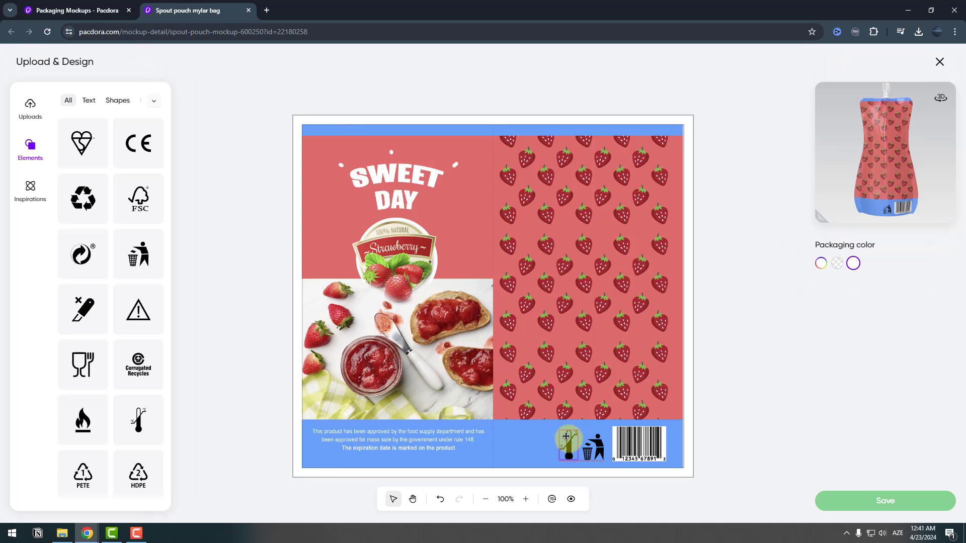
# - Browse the remaining packaging symbols, the ready-made patterns, and the packaging design inspirations
pyautogui.scroll(-3, 129, 371)
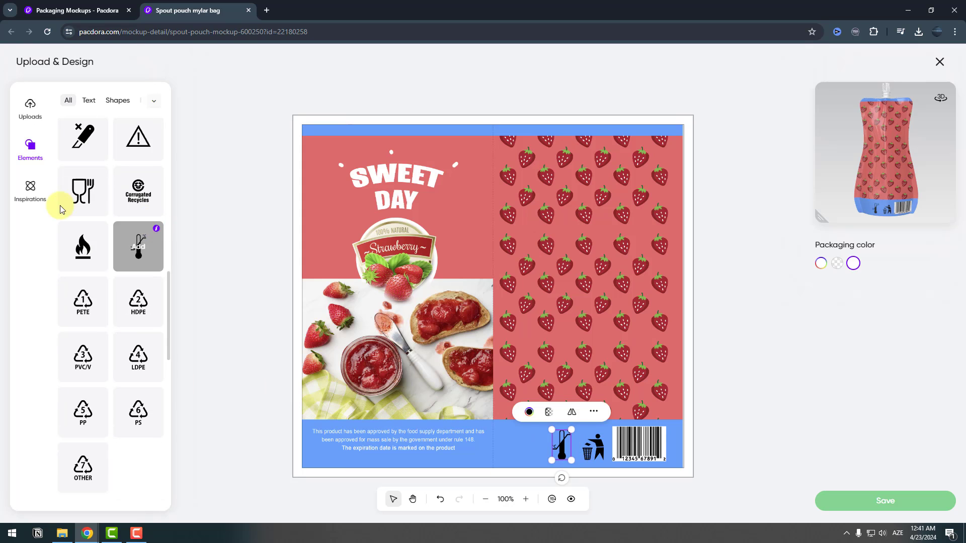
pyautogui.click(28, 192)
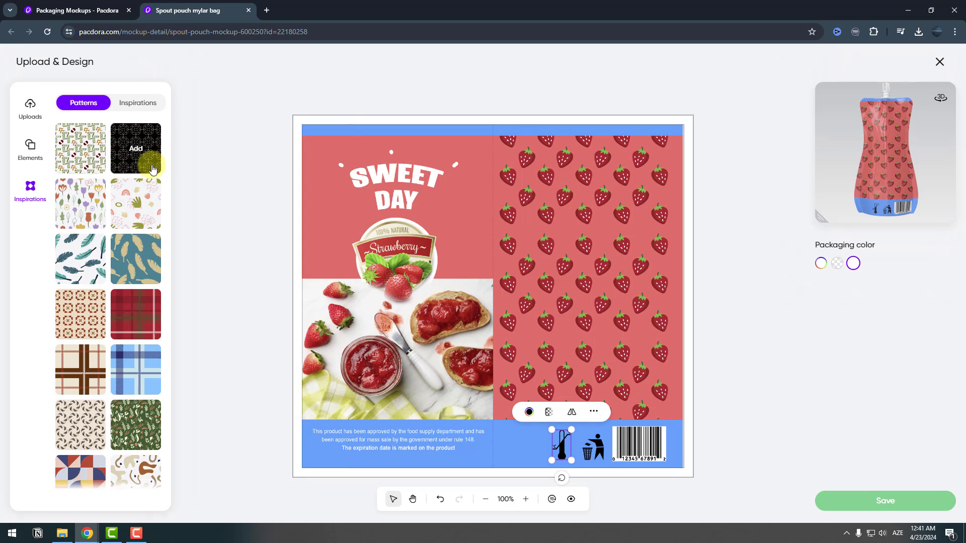
pyautogui.scroll(-1, 100, 340)
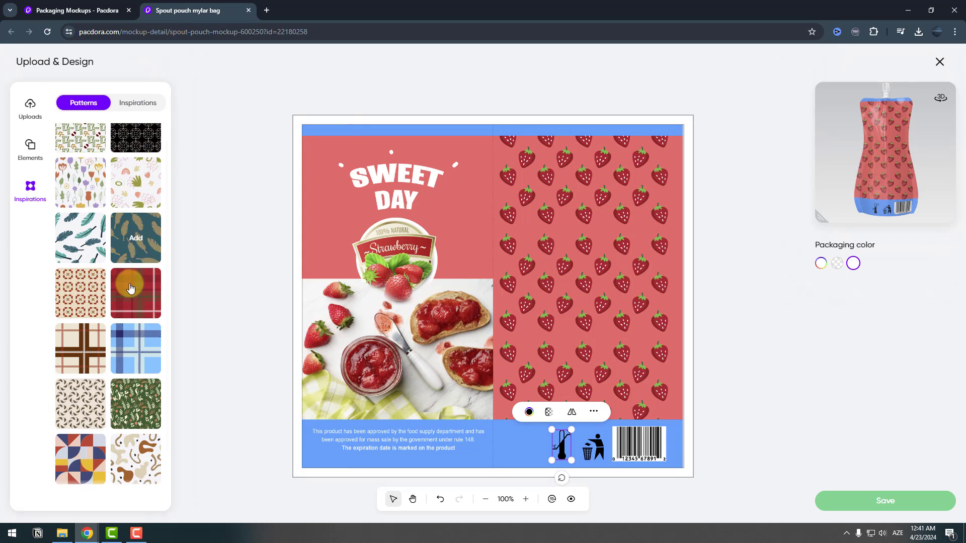
pyautogui.click(136, 103)
pyautogui.scroll(-5, 82, 201)
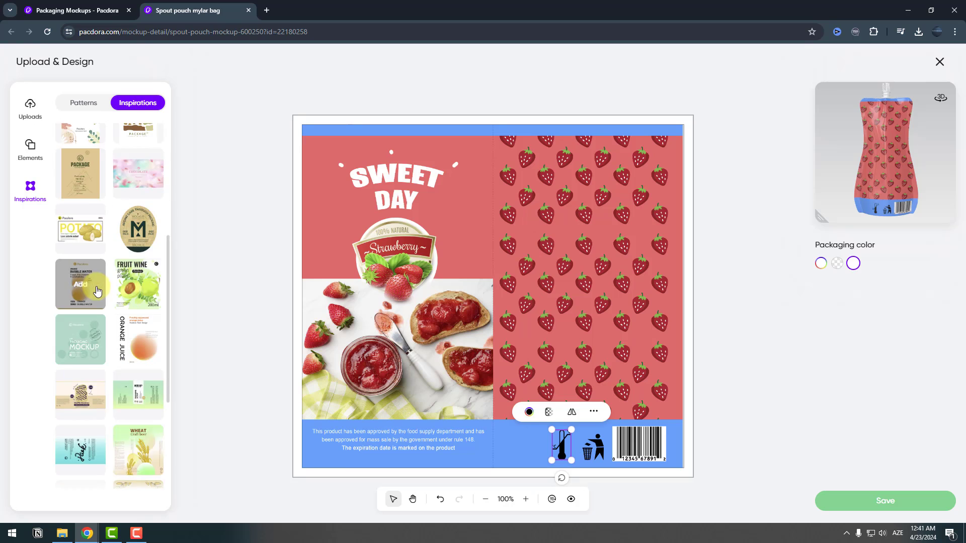
# - Enlarge the front panel image slightly at its upper outer corner so it covers the dieline edge, and save the design
pyautogui.scroll(5, 82, 251)
pyautogui.click(412, 188)
pyautogui.moveTo(932, 176); pyautogui.dragTo(855, 176)
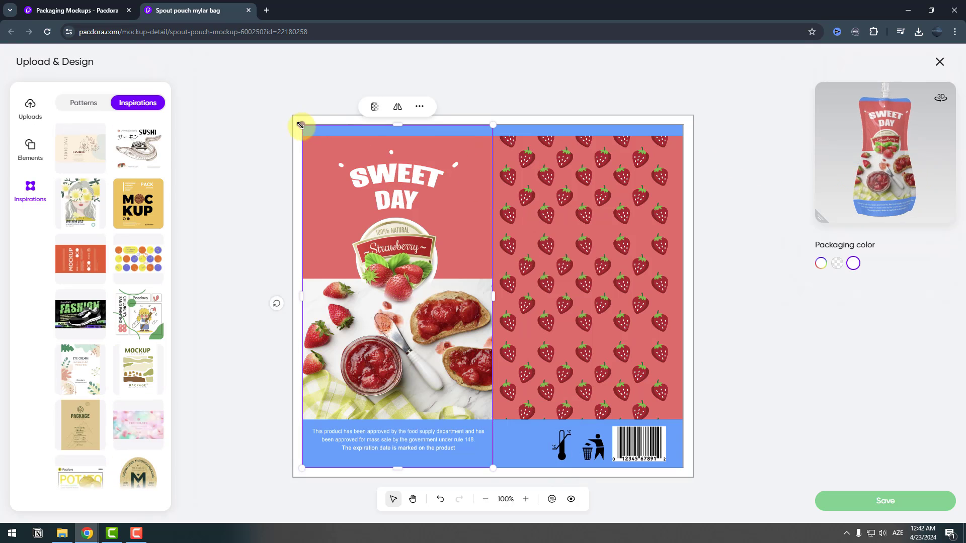
pyautogui.moveTo(300, 125)
pyautogui.mouseDown()
pyautogui.moveTo(267, 64)
pyautogui.moveTo(301, 123)
pyautogui.mouseUp()
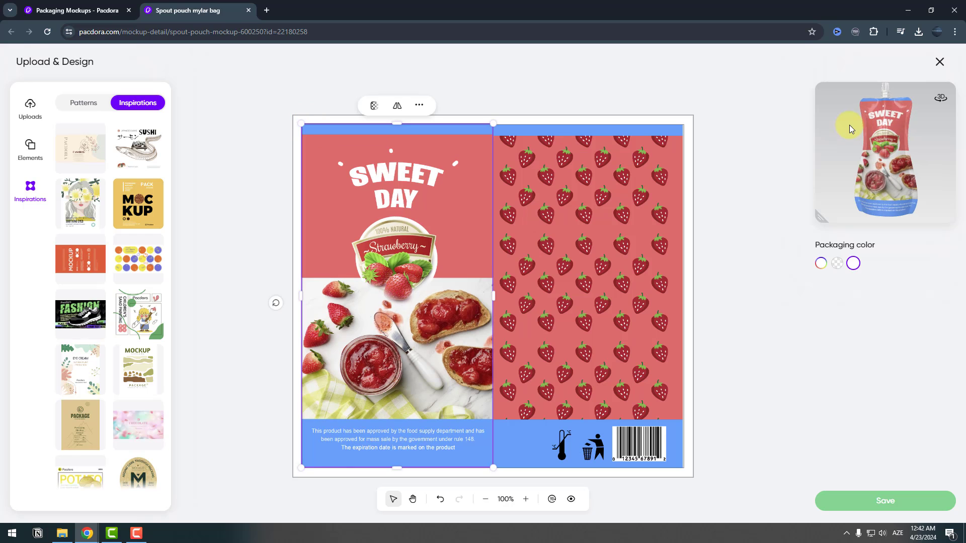
pyautogui.click(885, 500)
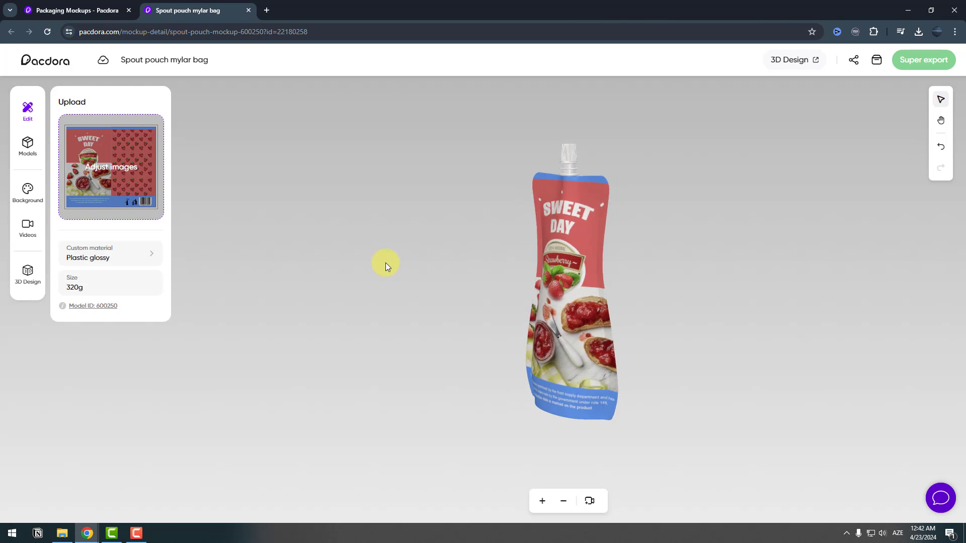
# - Examine the saved pouch mockup from another angle and look through the model library
pyautogui.moveTo(468, 249); pyautogui.dragTo(1, 132)
pyautogui.click(29, 146)
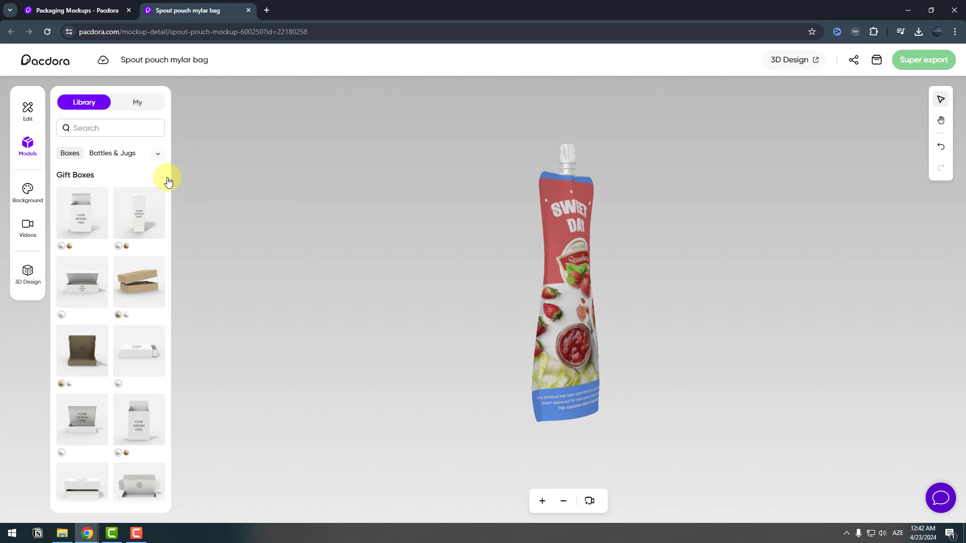
pyautogui.moveTo(168, 182); pyautogui.dragTo(108, 146)
# - Set the mockup background to the linear blue gradient preset from #6A85B6 to #BAC8E0 at angle 0
pyautogui.click(28, 196)
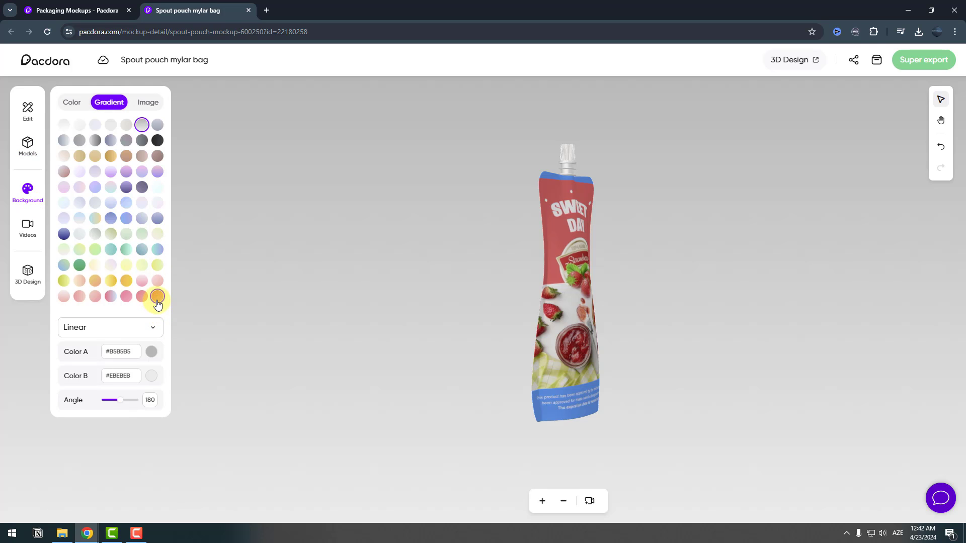
pyautogui.click(157, 297)
pyautogui.click(149, 266)
pyautogui.click(70, 103)
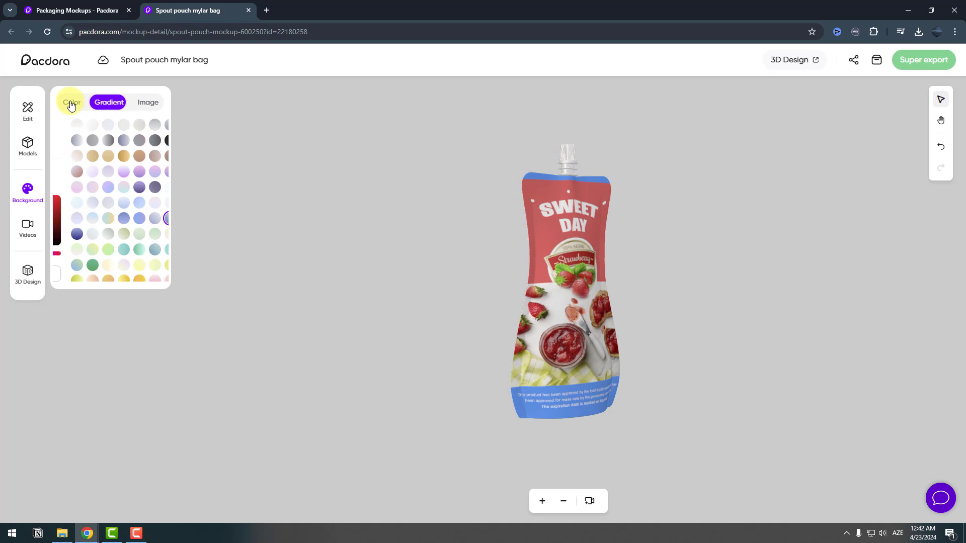
pyautogui.click(146, 104)
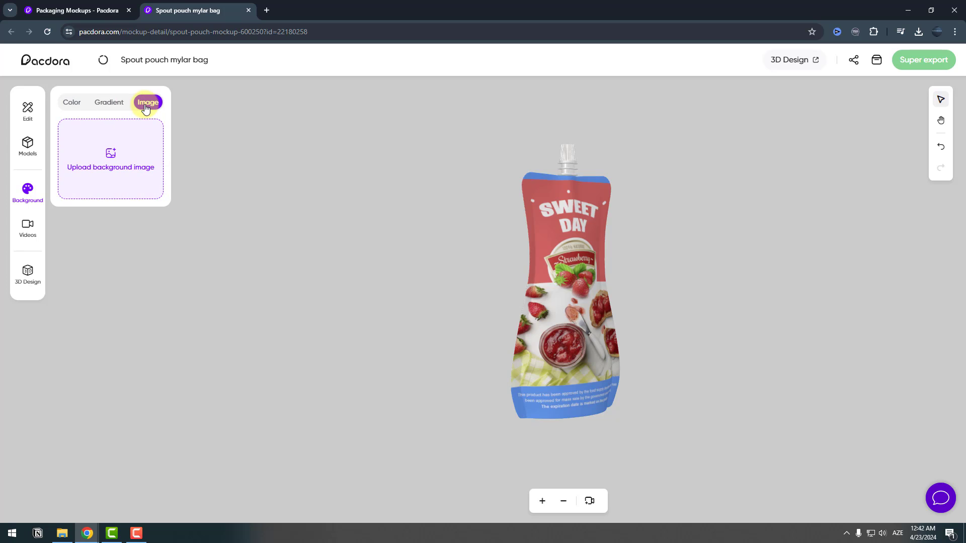
pyautogui.click(114, 104)
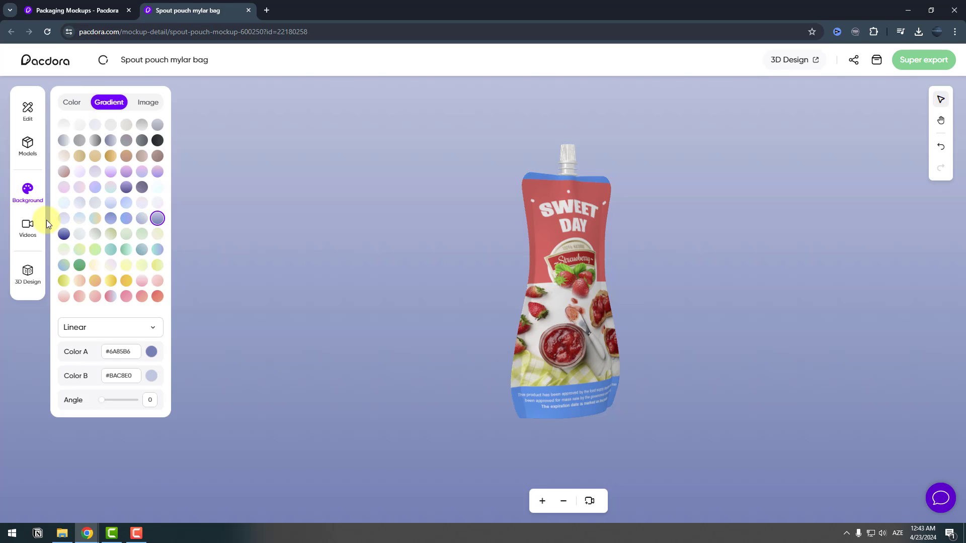
# - Browse the basic video animation presets available for the pouch mockup
pyautogui.click(28, 229)
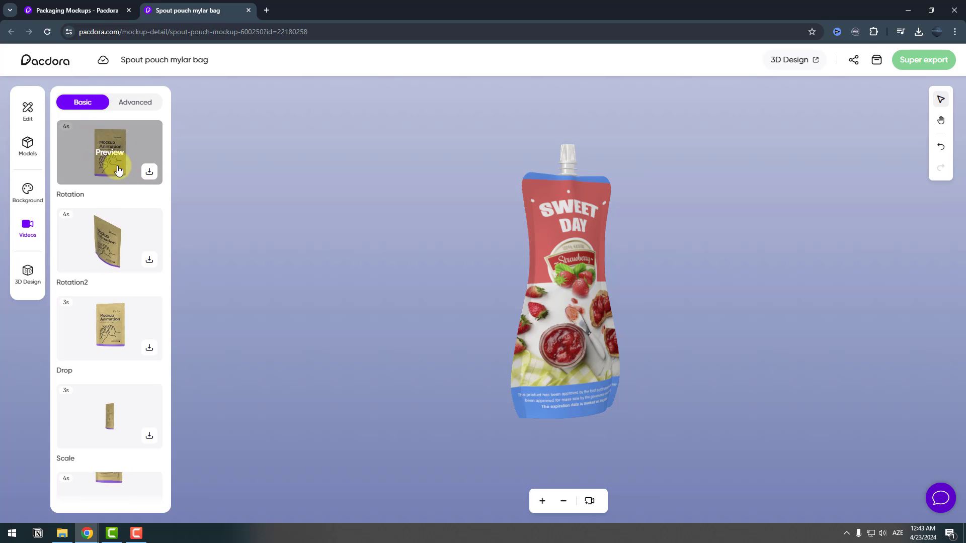
pyautogui.scroll(-3, 120, 227)
pyautogui.scroll(-5, 100, 282)
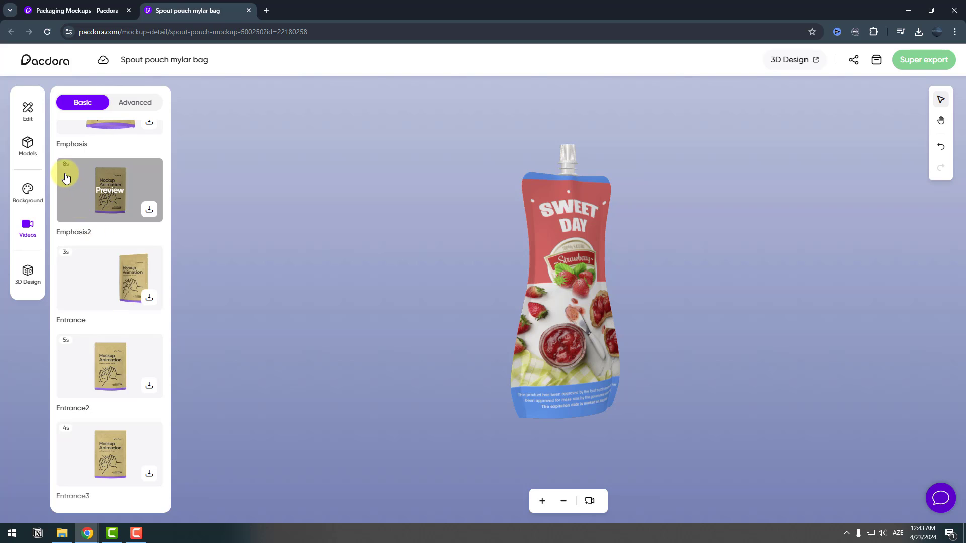
pyautogui.scroll(-1, 66, 174)
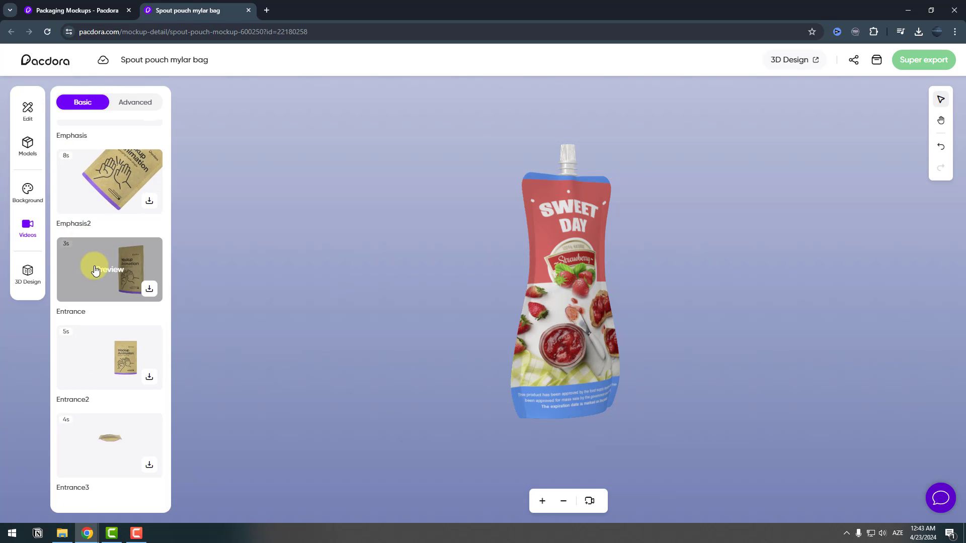
# - Open the pouch in the 3D design tool and frame its front side in close-up
pyautogui.click(26, 274)
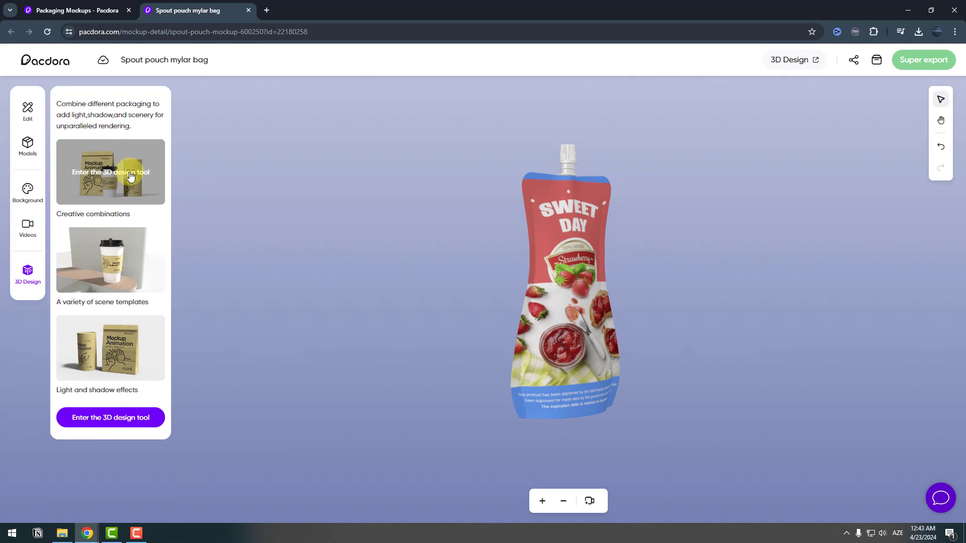
pyautogui.click(119, 418)
pyautogui.moveTo(518, 394); pyautogui.dragTo(569, 315)
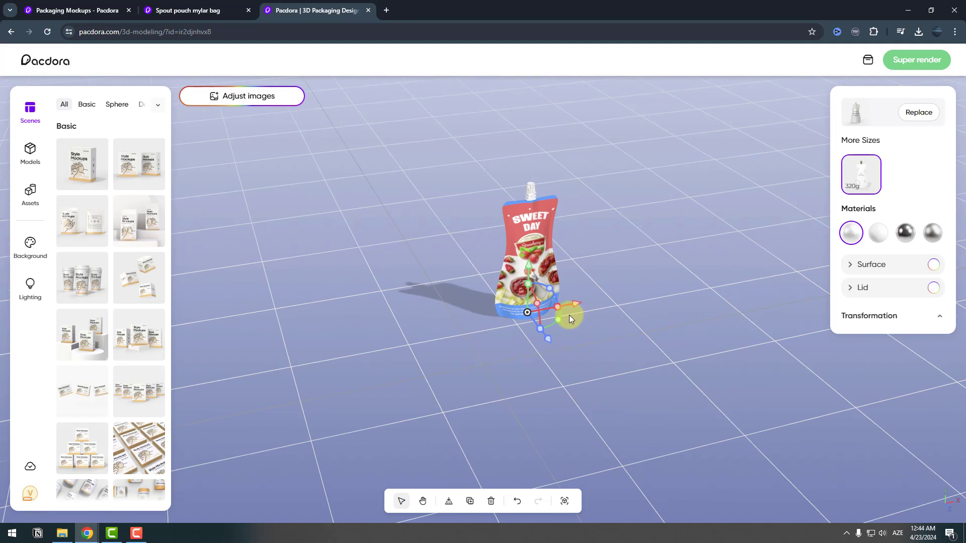
pyautogui.scroll(8, 598, 304)
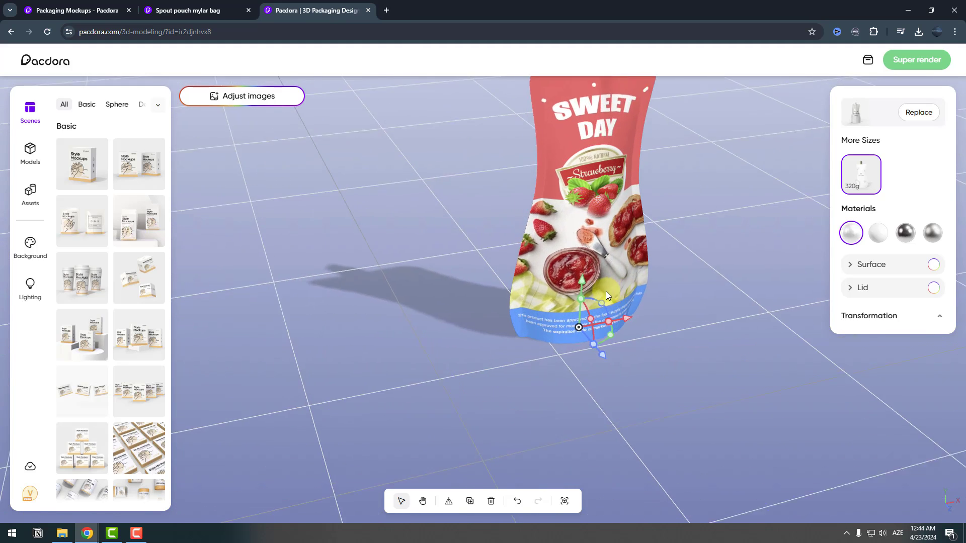
pyautogui.scroll(-4, 622, 286)
pyautogui.moveTo(623, 290); pyautogui.dragTo(532, 348)
pyautogui.scroll(6, 520, 259)
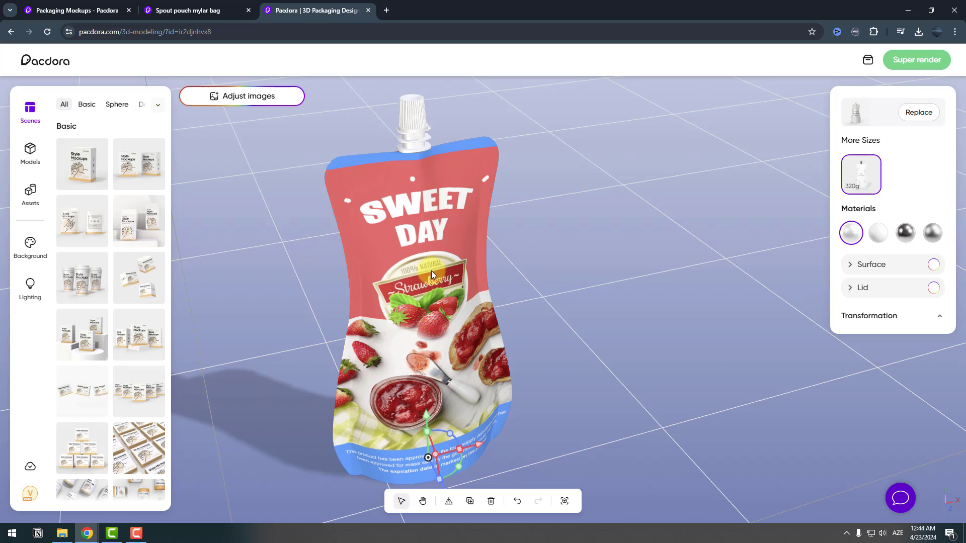
# - Apply the glossy metallic material to the pouch and set metalness 57%, roughness 11%, transmission 14% and opacity 96%
pyautogui.click(906, 234)
pyautogui.moveTo(396, 235); pyautogui.dragTo(421, 325)
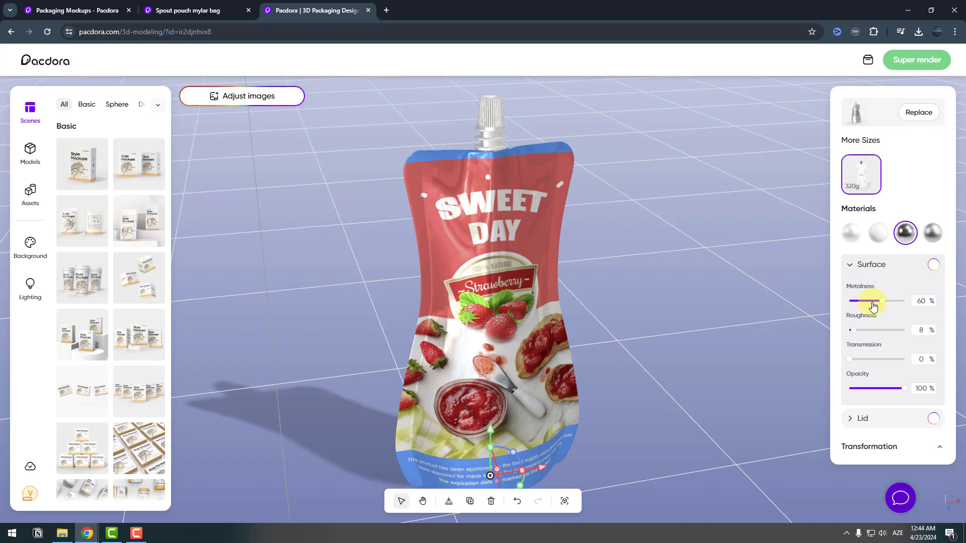
pyautogui.moveTo(881, 302); pyautogui.dragTo(856, 360)
pyautogui.moveTo(904, 389)
pyautogui.mouseDown()
pyautogui.moveTo(877, 389)
pyautogui.moveTo(902, 389)
pyautogui.mouseUp()
pyautogui.scroll(-3, 519, 292)
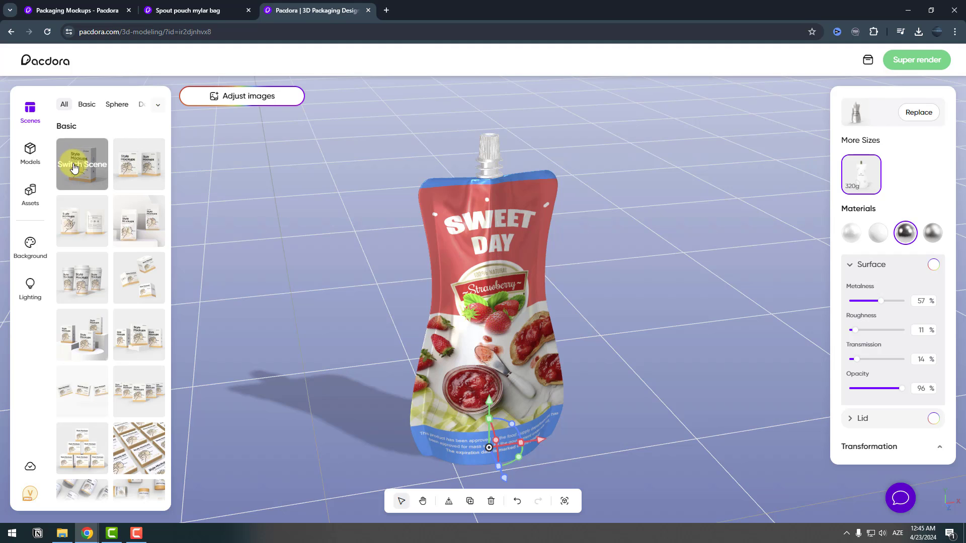
# - Try several Basic scenes for the pouch, including single, paired, stepped-podium and three-pedestal layouts
pyautogui.click(89, 172)
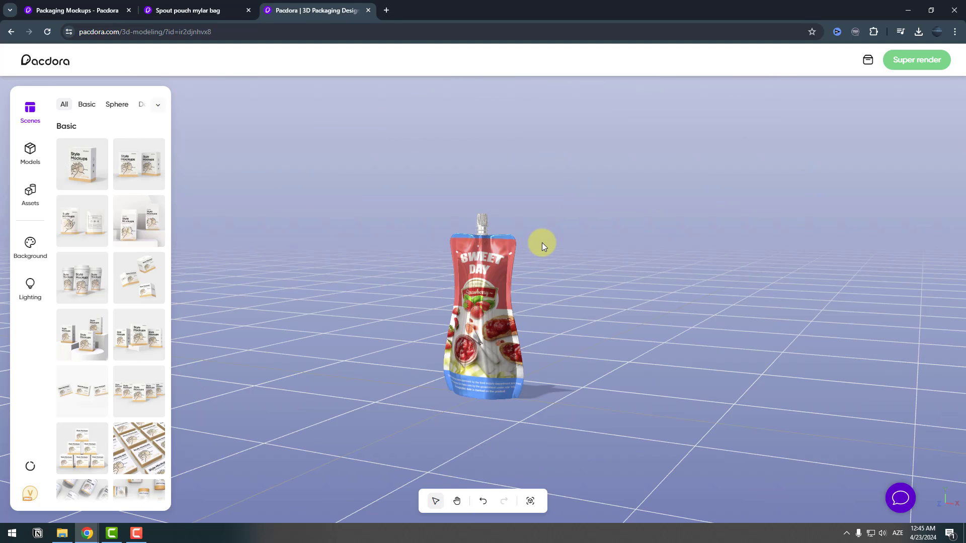
pyautogui.click(132, 182)
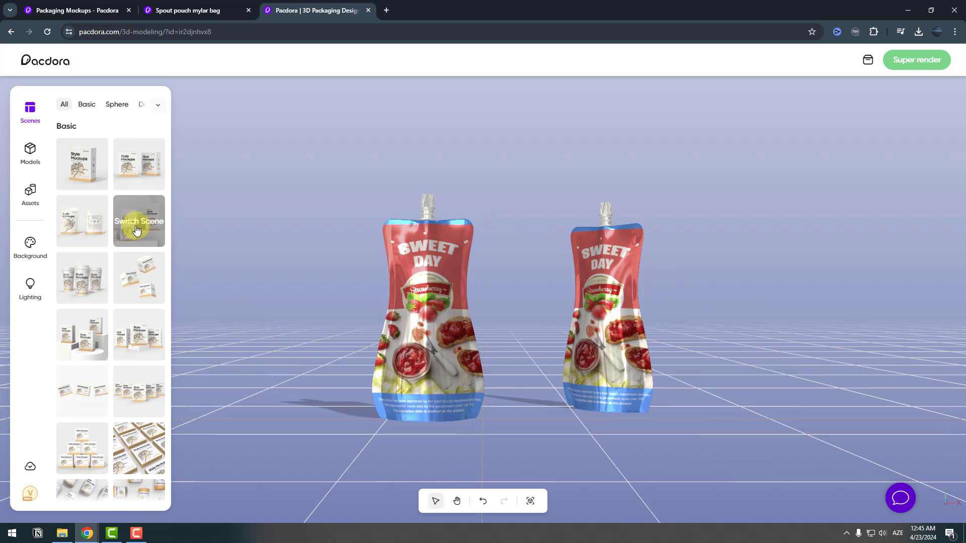
pyautogui.click(134, 221)
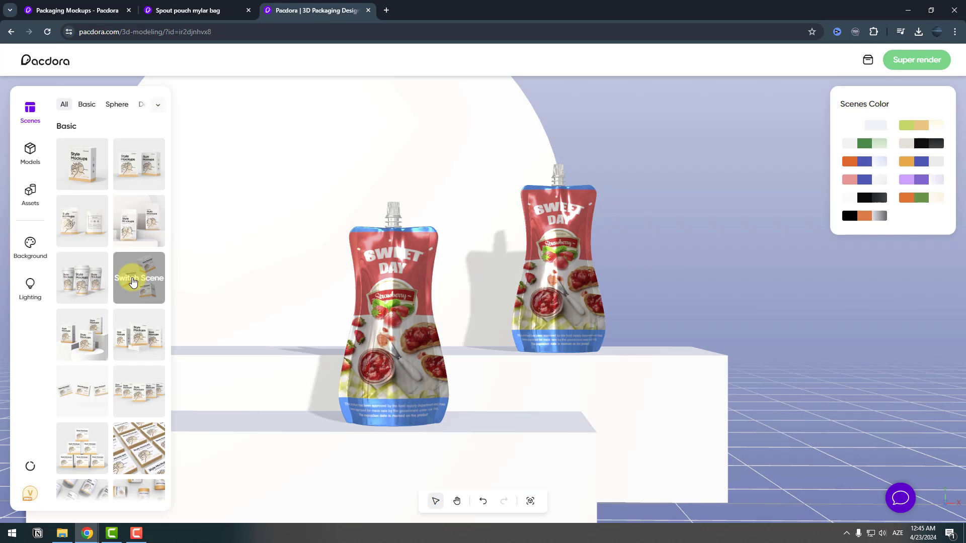
pyautogui.click(130, 275)
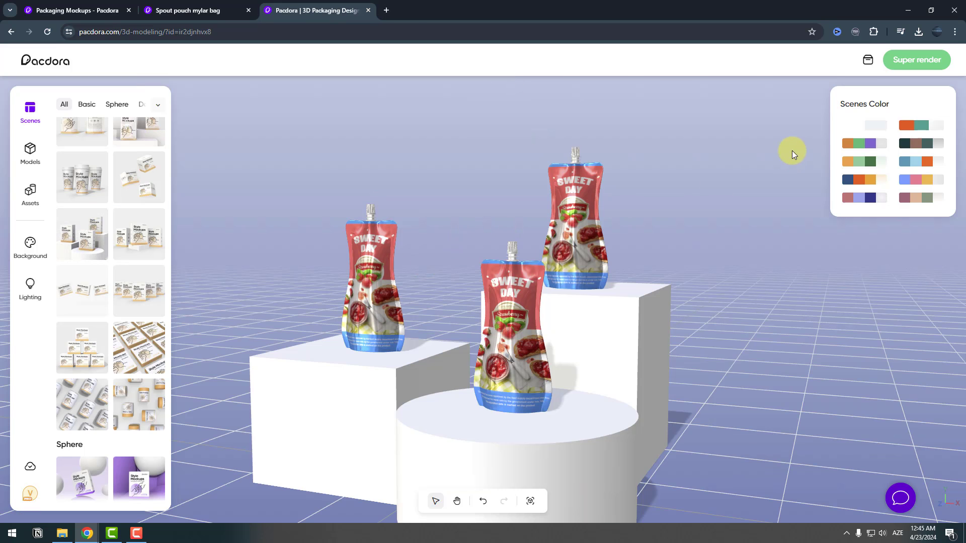
pyautogui.click(283, 374)
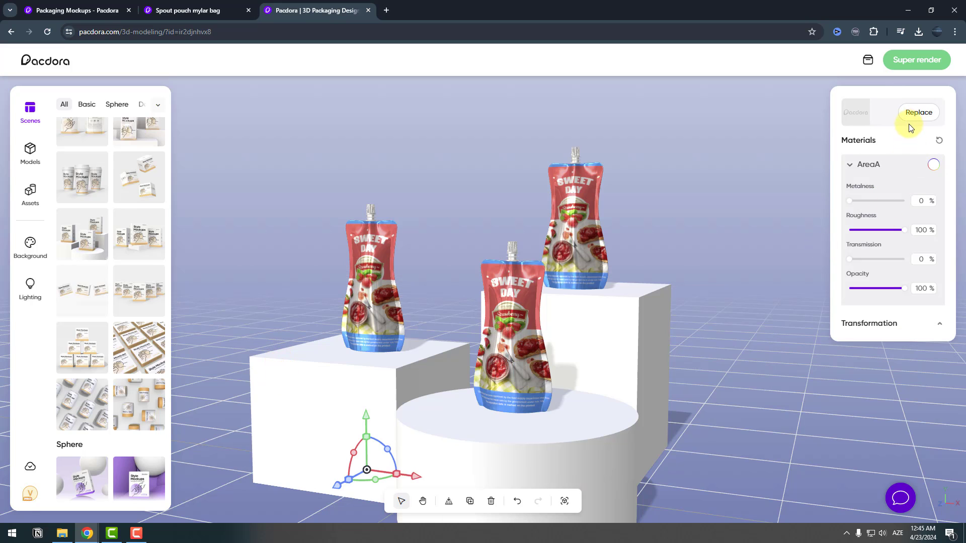
pyautogui.moveTo(900, 235)
pyautogui.mouseDown()
pyautogui.moveTo(847, 228)
pyautogui.moveTo(904, 230)
pyautogui.mouseUp()
# - Try the diagonal grid scene, a Dark Water Wave rock scene and a Leaf scene with palm fronds
pyautogui.scroll(-2, 144, 299)
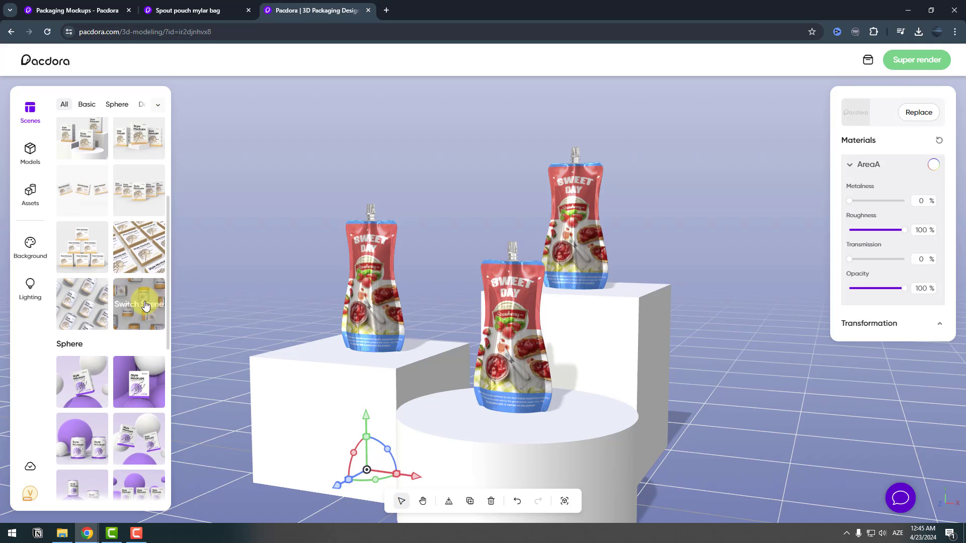
pyautogui.click(68, 306)
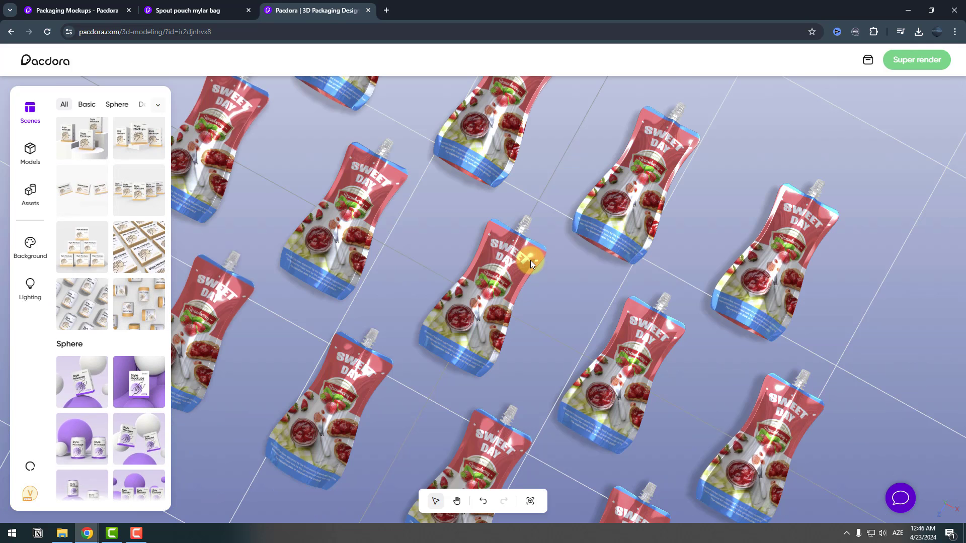
pyautogui.scroll(-5, 101, 352)
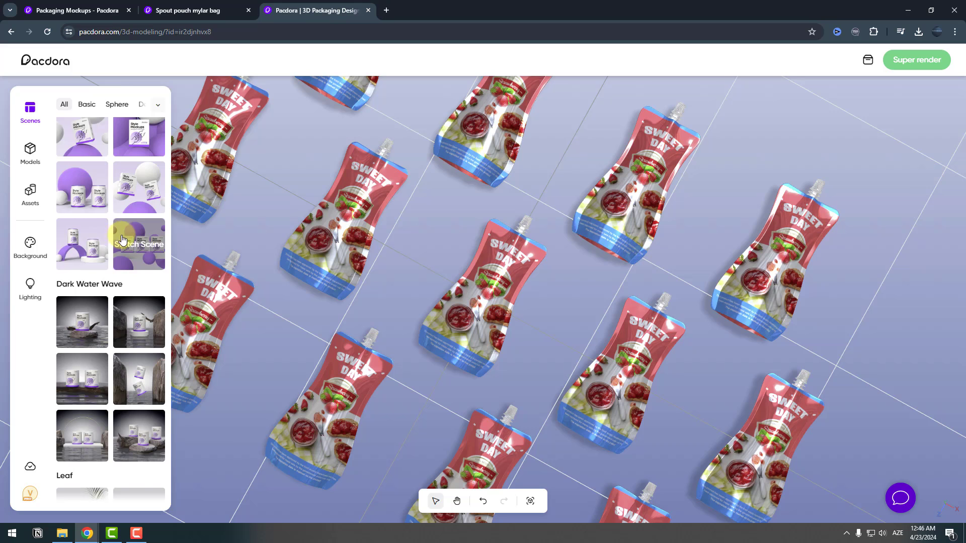
pyautogui.scroll(-1, 116, 284)
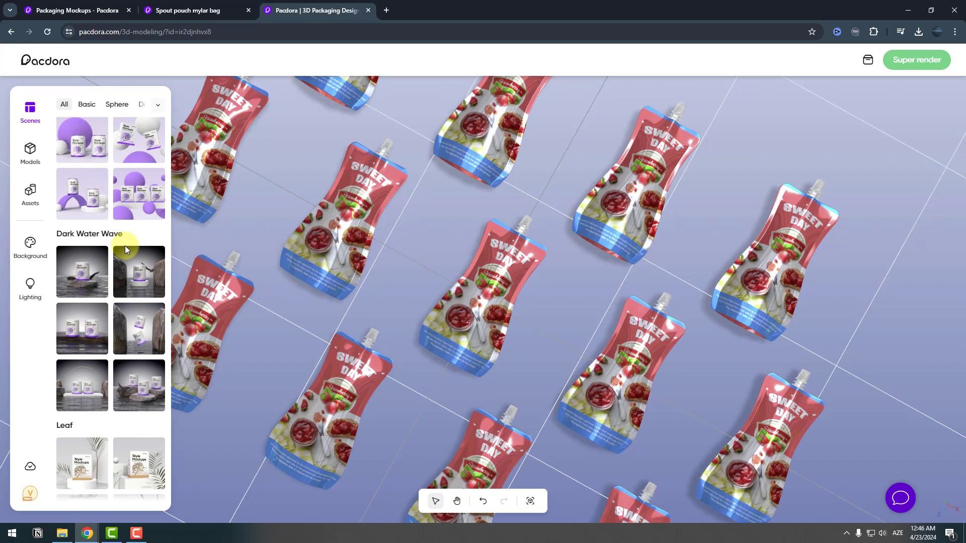
pyautogui.click(134, 327)
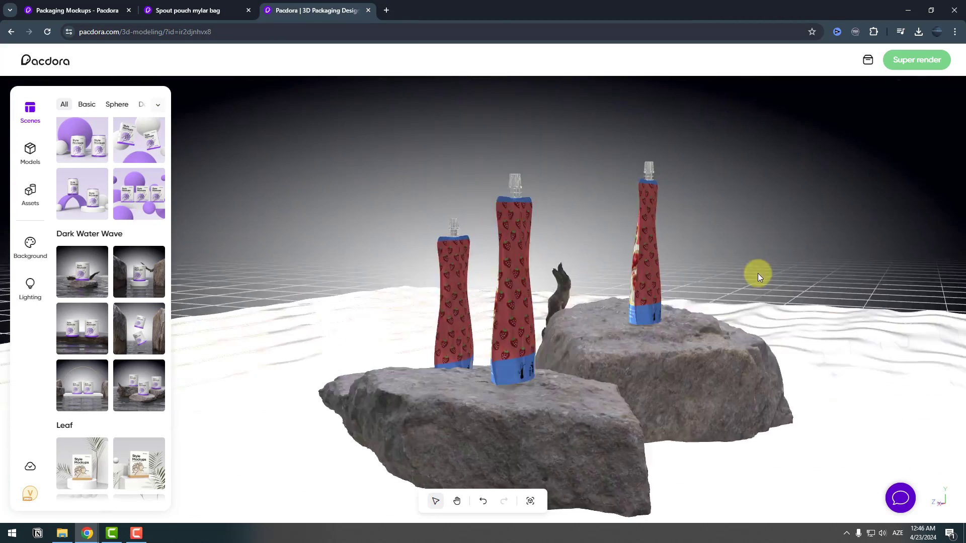
pyautogui.scroll(-4, 119, 397)
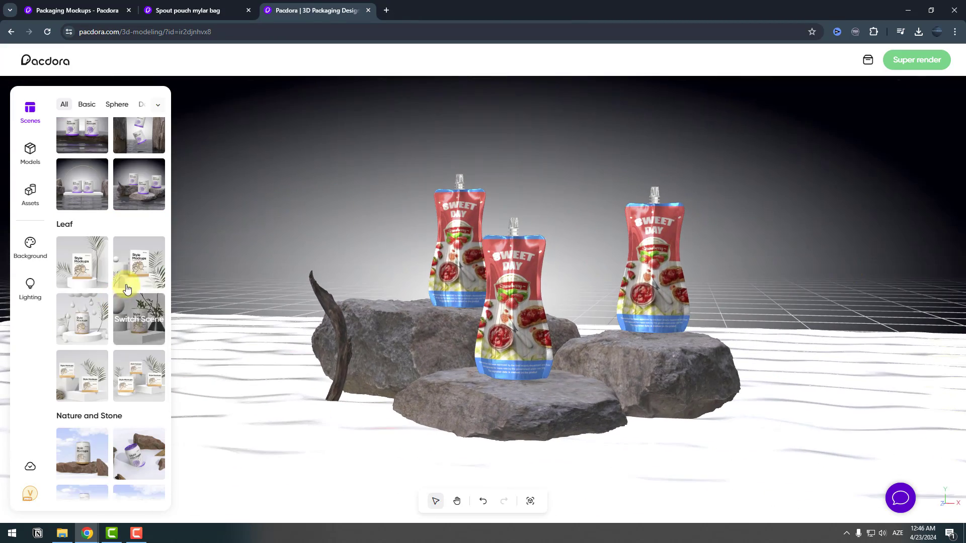
pyautogui.click(132, 272)
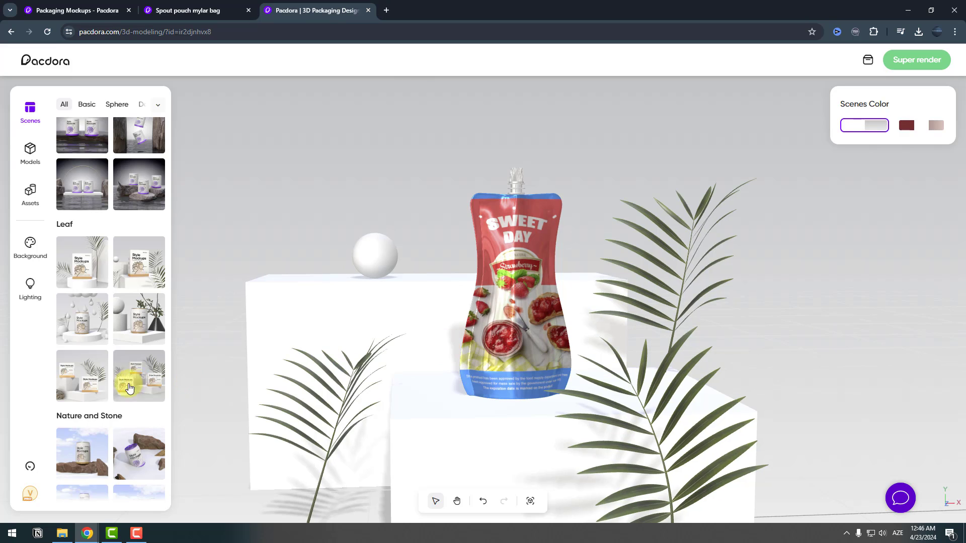
# - Switch to the Candy scene with a single pouch on a blue block against orange and yellow walls
pyautogui.scroll(-10, 122, 372)
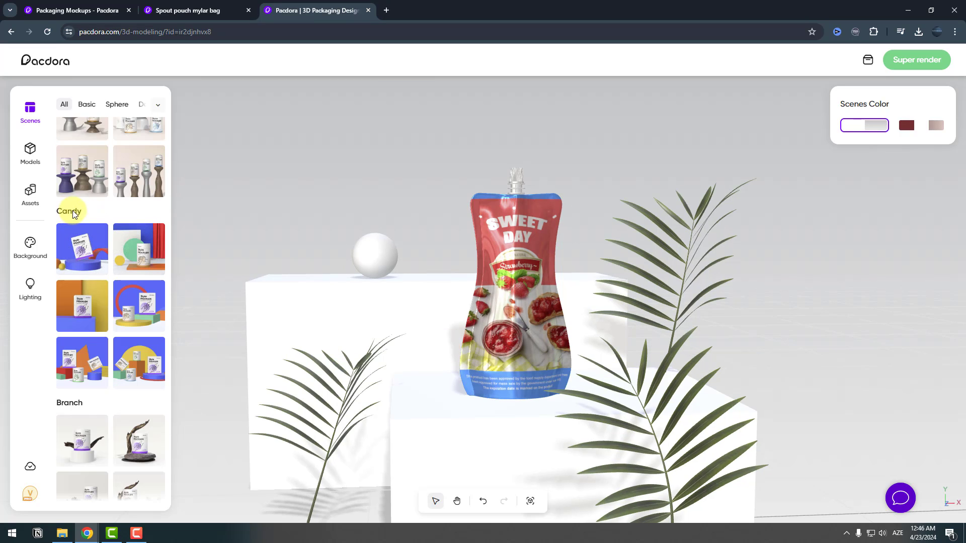
pyautogui.click(70, 325)
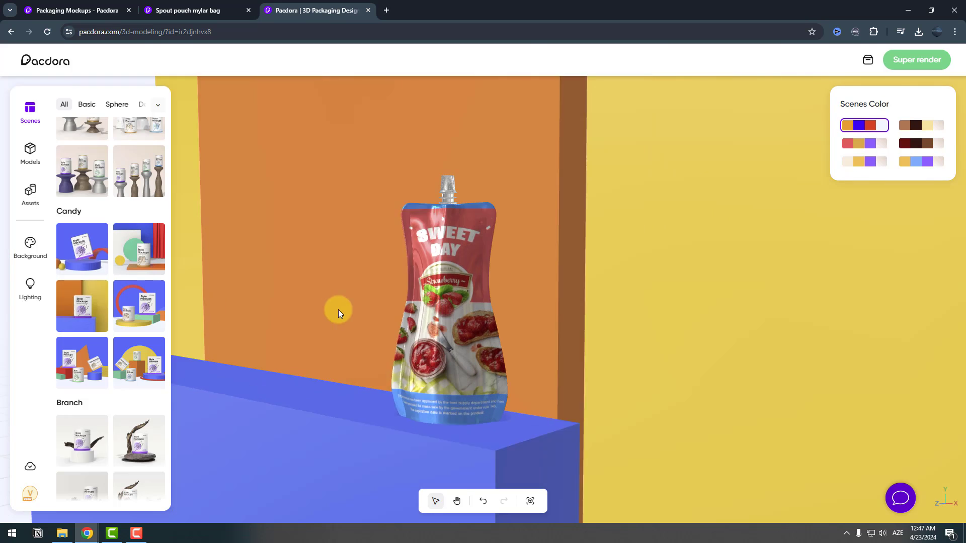
pyautogui.scroll(-7, 111, 276)
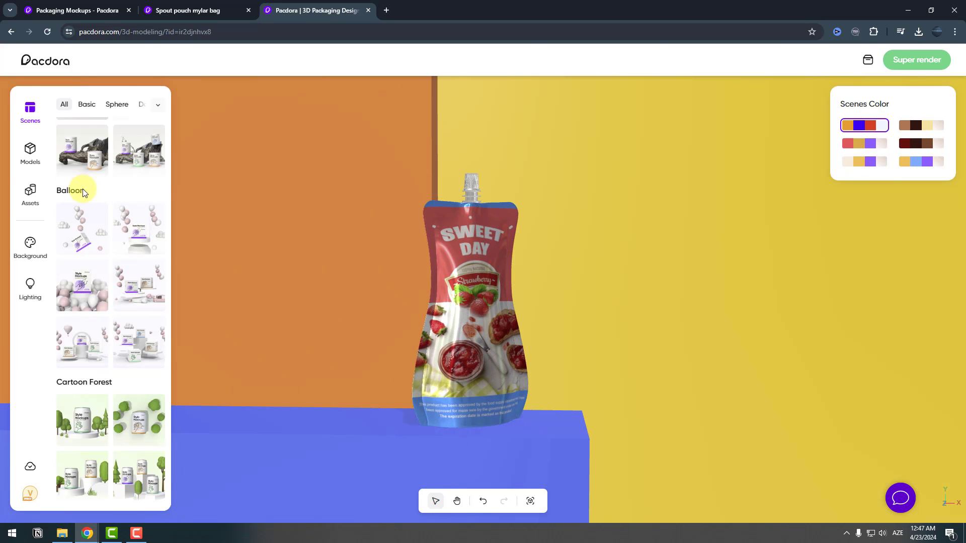
# - Add the strawberry from the Fruits/Foods assets to the Candy scene
pyautogui.click(31, 195)
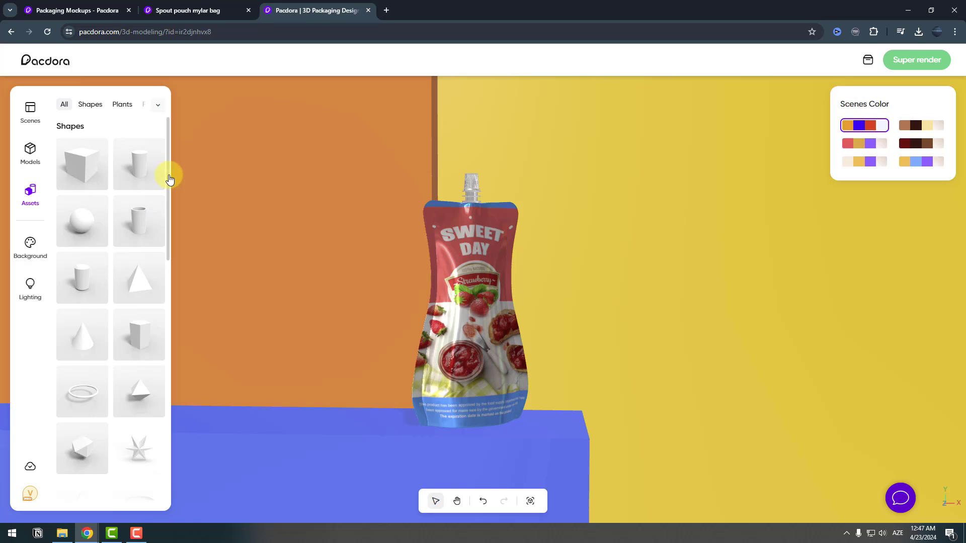
pyautogui.moveTo(170, 180); pyautogui.dragTo(176, 304)
pyautogui.scroll(-7, 151, 319)
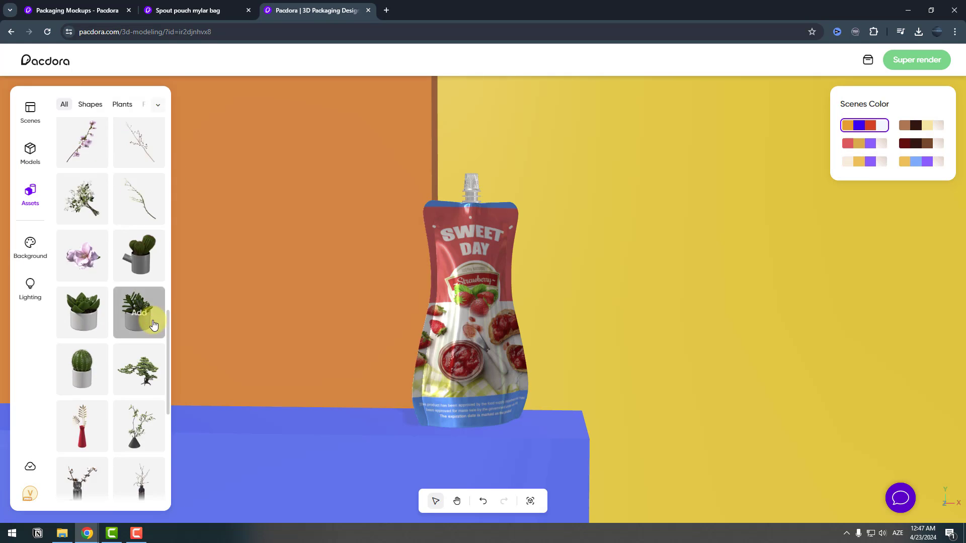
pyautogui.scroll(-2, 121, 265)
pyautogui.click(81, 199)
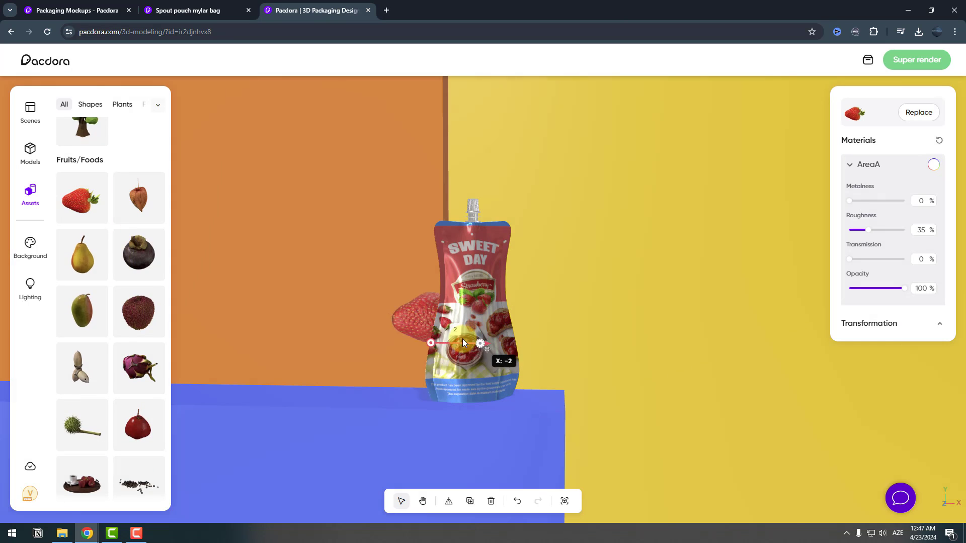
# - Duplicate the strawberry beside the pouch and move the copy along the X axis to the pouch's opposite side
pyautogui.scroll(3, 427, 282)
pyautogui.click(469, 501)
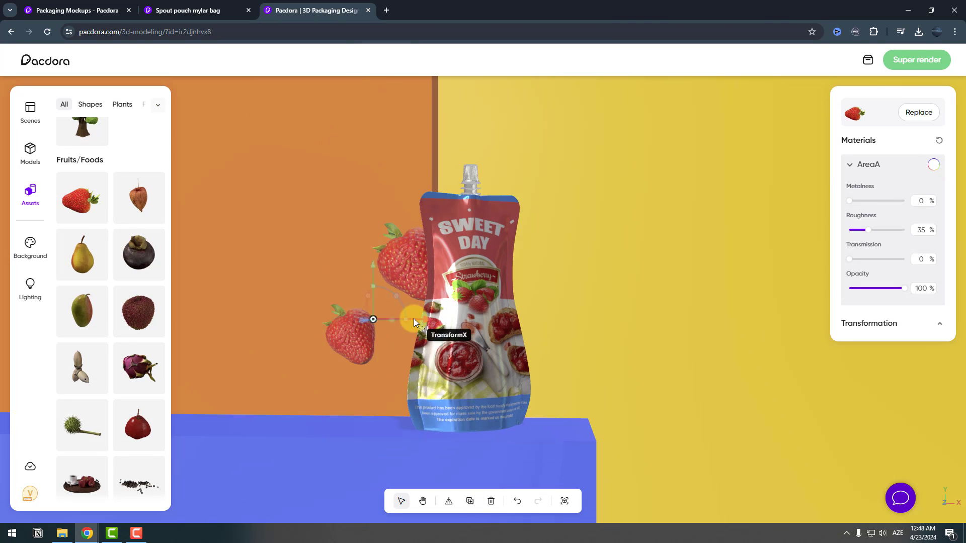
pyautogui.moveTo(410, 322); pyautogui.dragTo(604, 332)
pyautogui.scroll(-4, 125, 248)
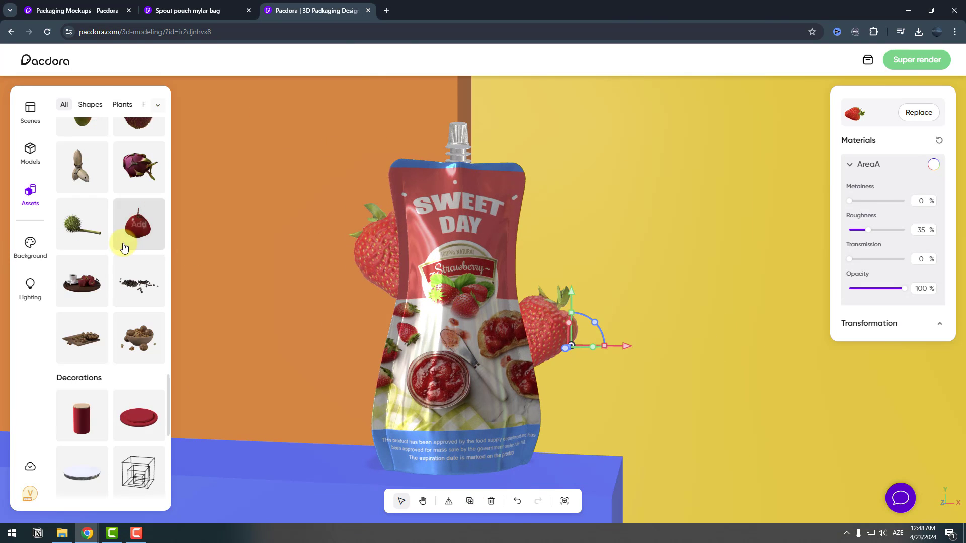
# - Try the Silky moonlight, Skyfire sunset, Evening sun and Snow world basic lighting presets on the Candy scene
pyautogui.click(30, 247)
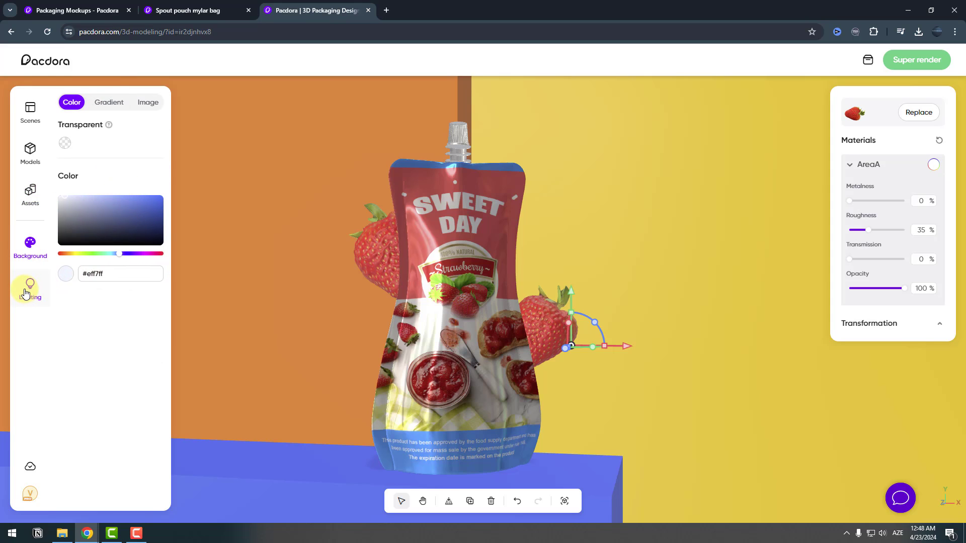
pyautogui.click(28, 292)
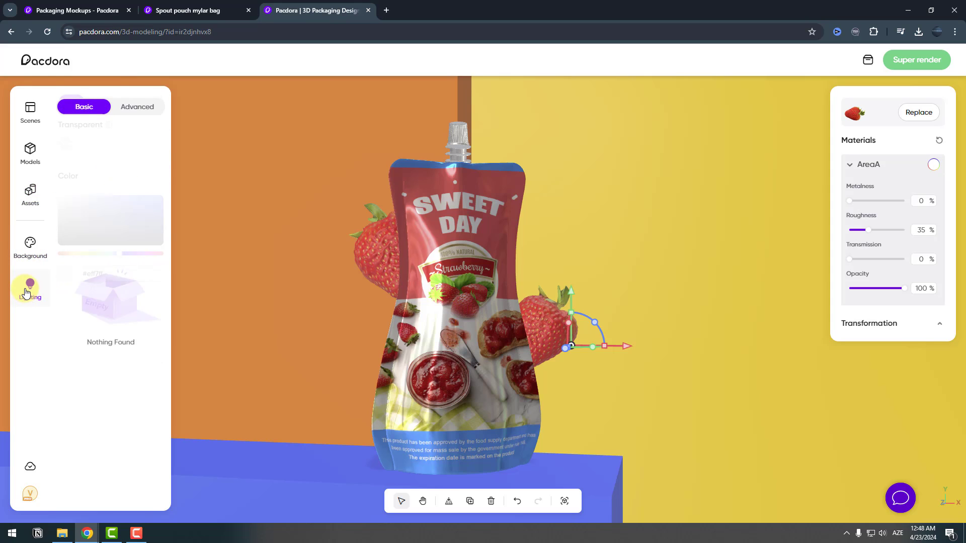
pyautogui.click(131, 113)
pyautogui.click(107, 109)
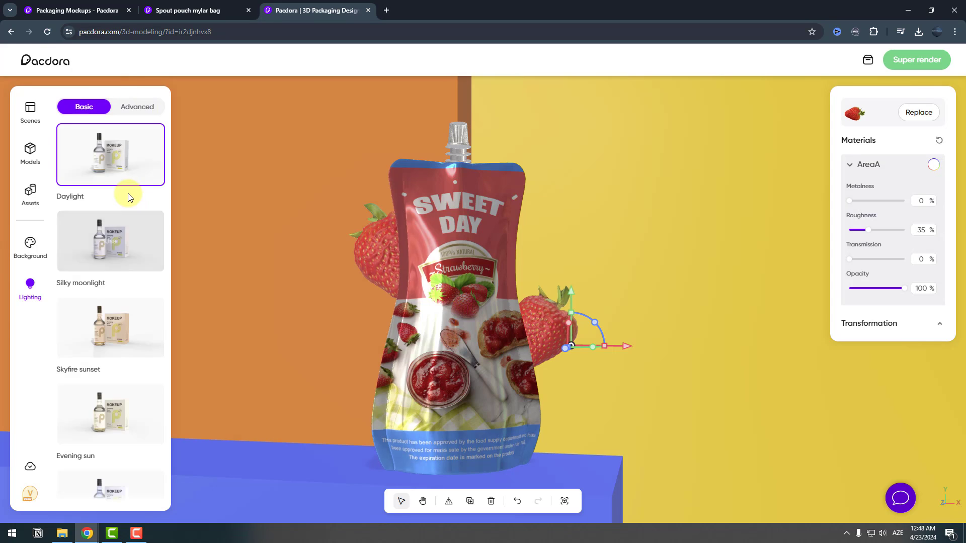
pyautogui.click(92, 246)
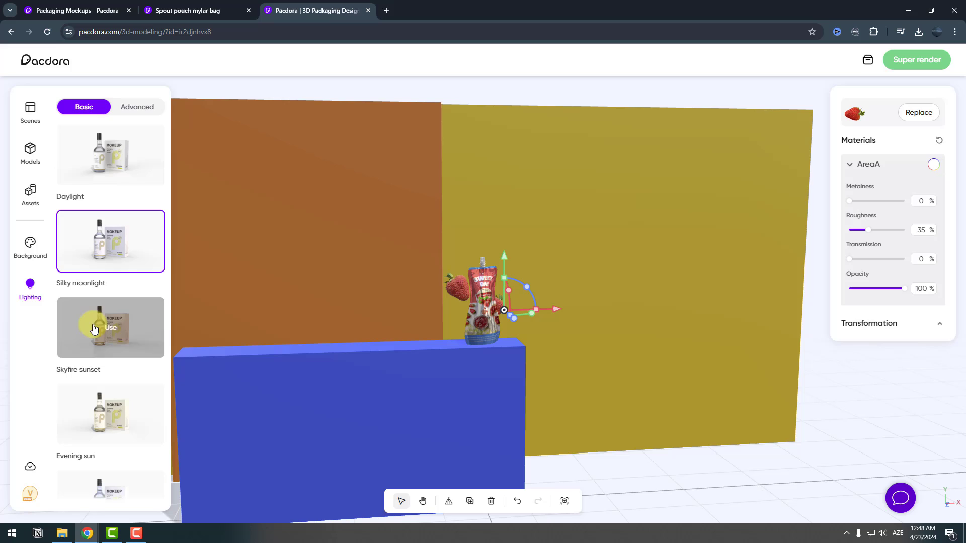
pyautogui.click(83, 327)
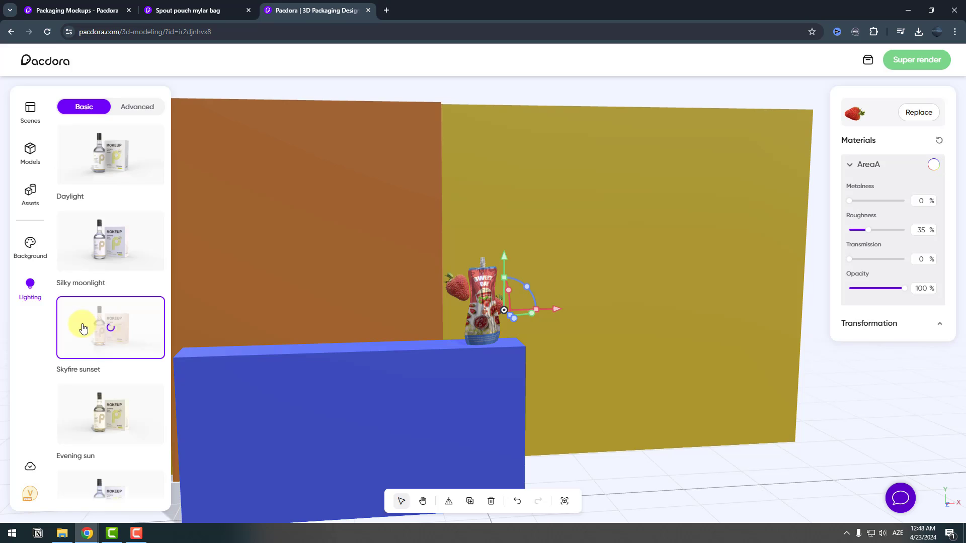
pyautogui.scroll(-1, 96, 339)
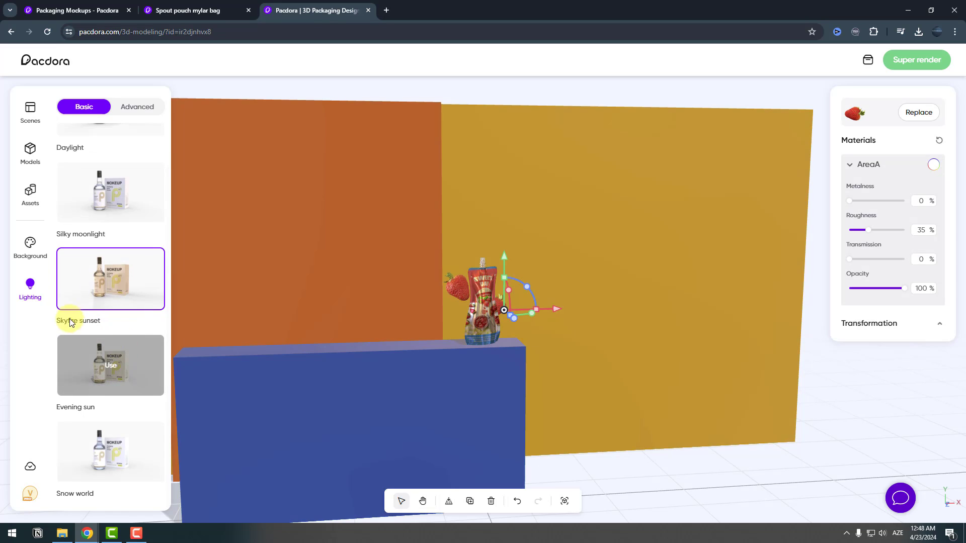
pyautogui.click(65, 363)
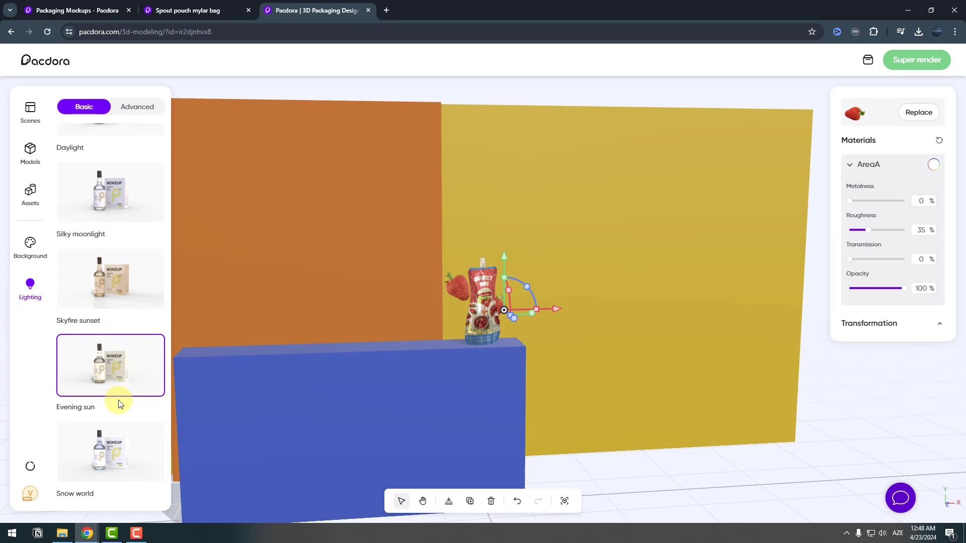
pyautogui.click(86, 446)
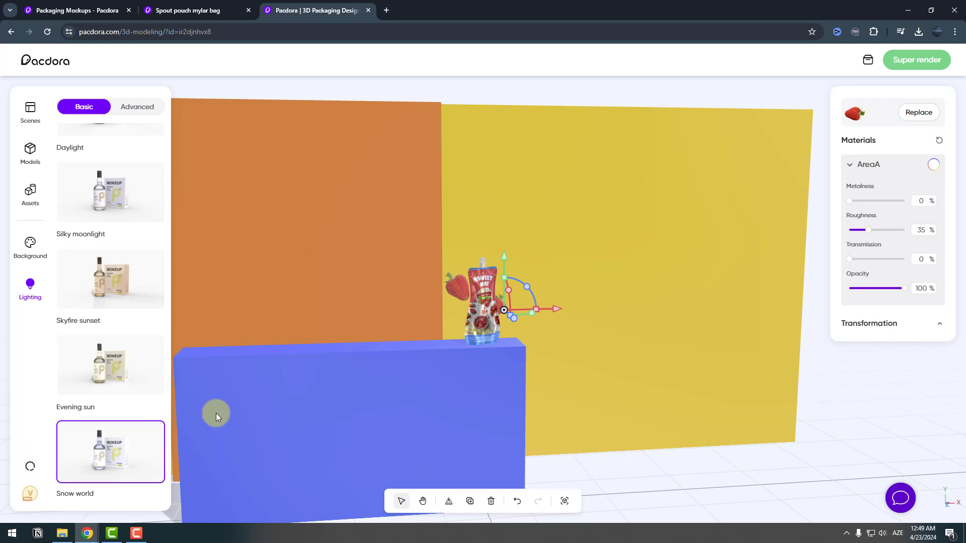
pyautogui.moveTo(215, 413); pyautogui.dragTo(590, 329)
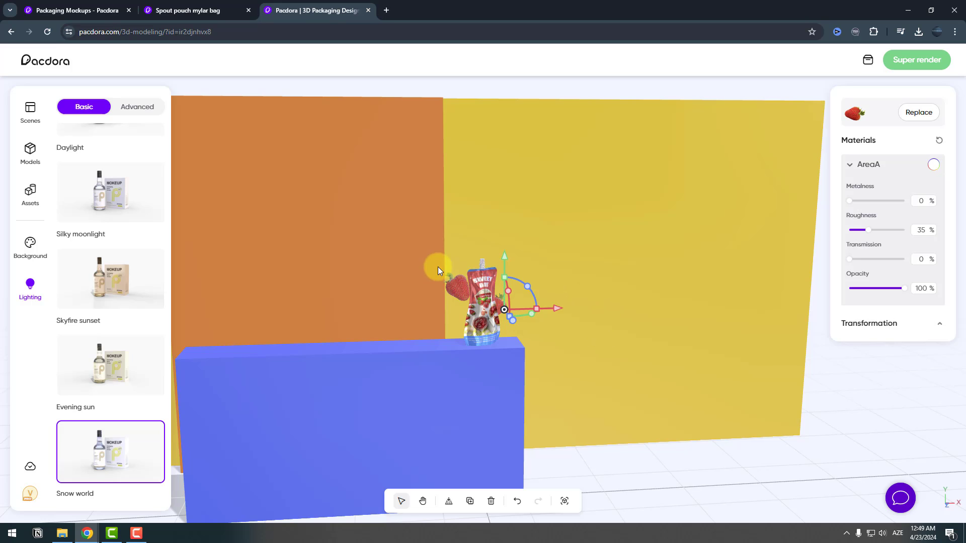
# - Switch to the Sphere scene with a single tilted pouch above a purple sphere, surrounded by white spheres
pyautogui.click(31, 110)
pyautogui.click(124, 104)
pyautogui.click(127, 108)
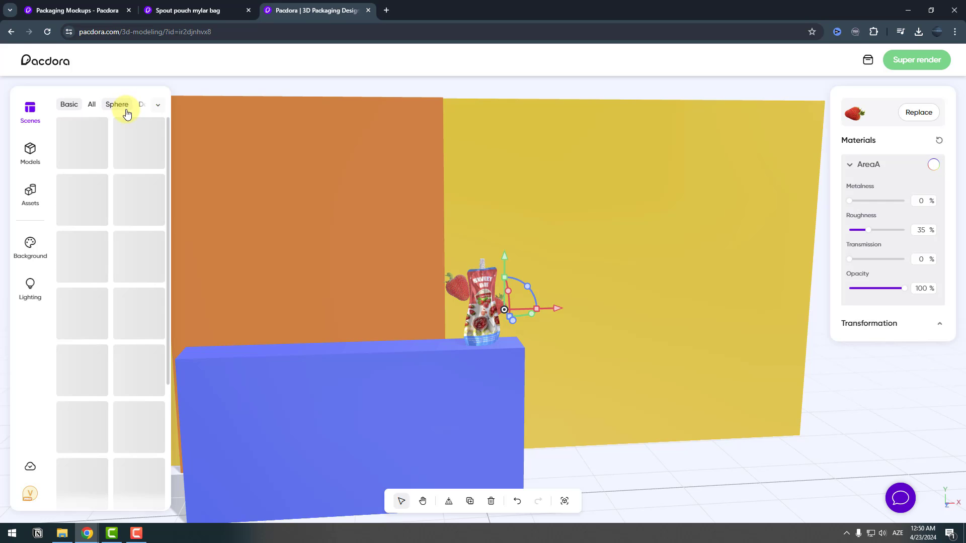
pyautogui.click(127, 106)
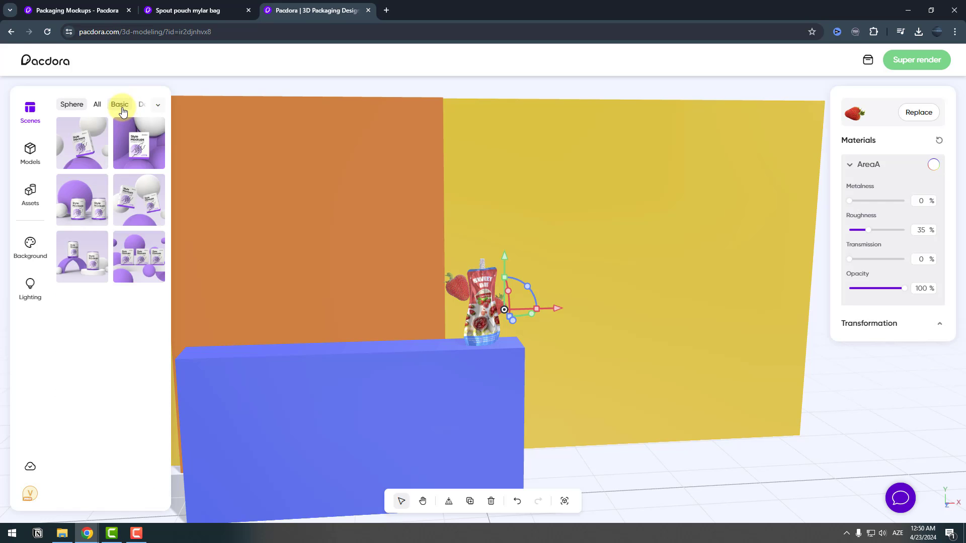
pyautogui.click(80, 161)
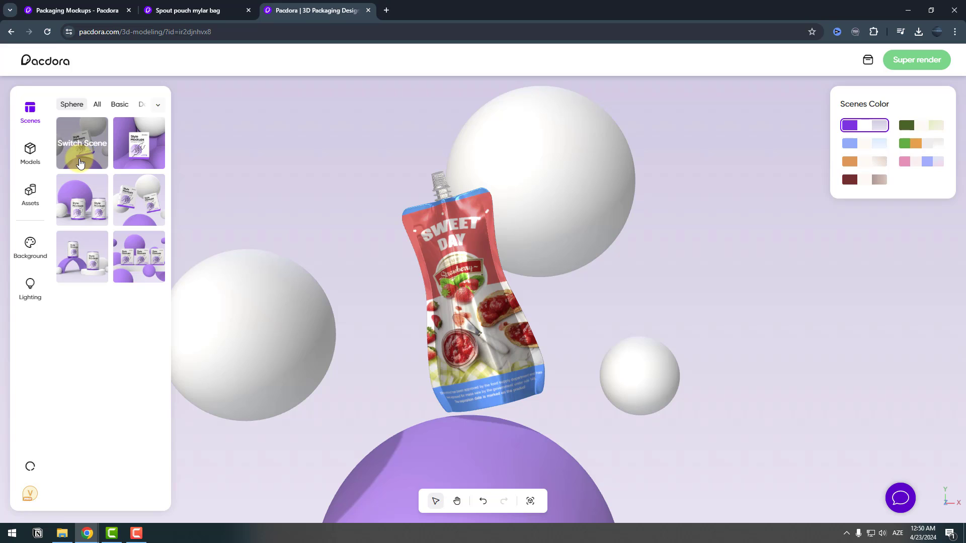
# - Render the sphere scene as a fast-speed 4K JPG at 4:3 ratio and download it
pyautogui.click(914, 66)
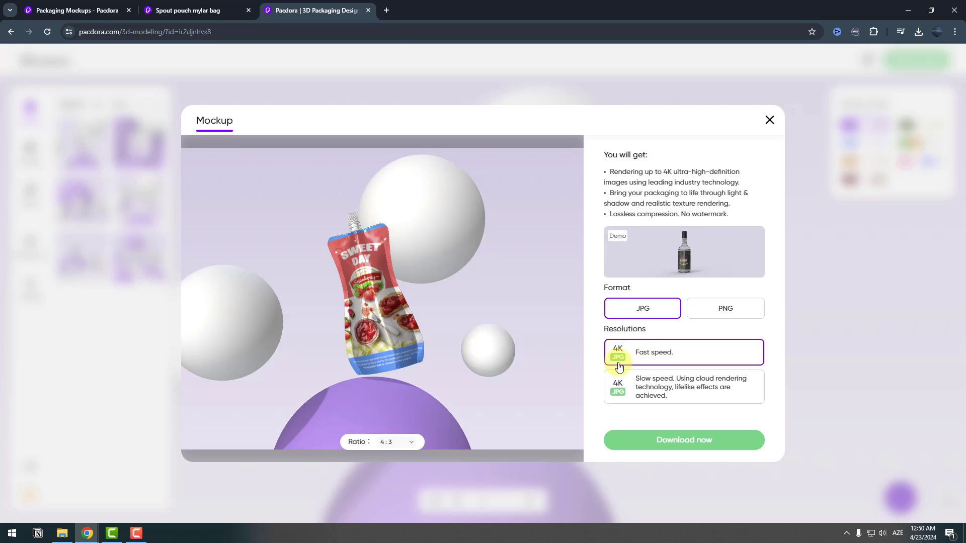
pyautogui.click(708, 446)
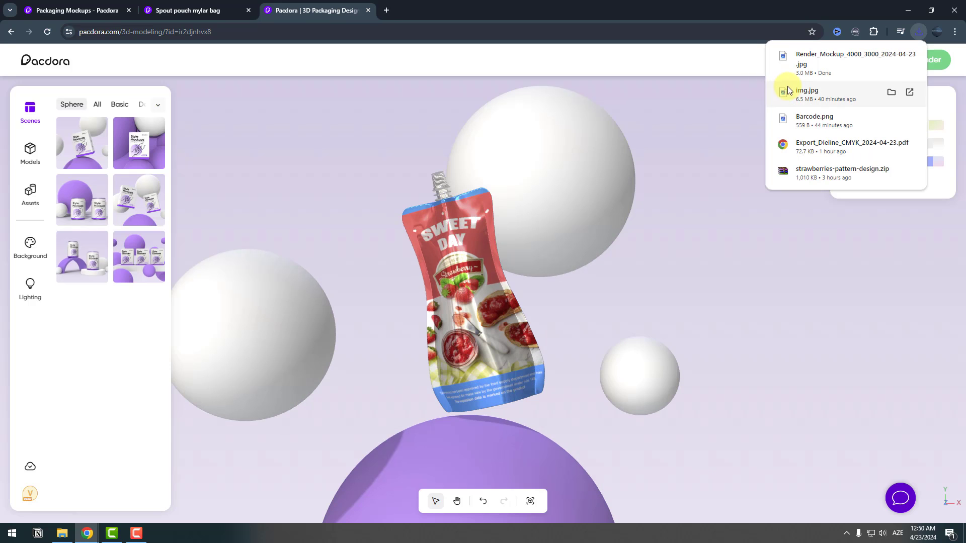
# - Open the downloaded render in the image viewer and examine the pouch's label and spout up close
pyautogui.click(814, 58)
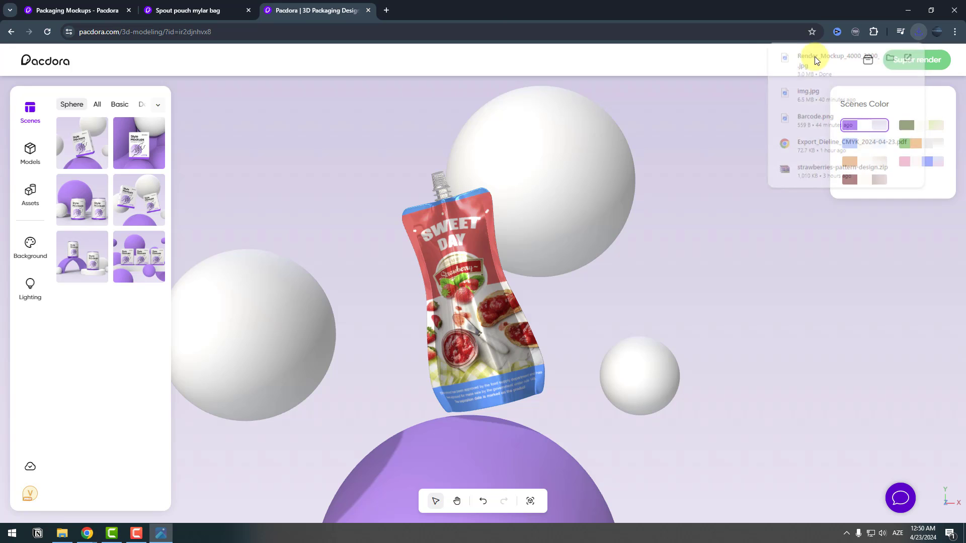
pyautogui.doubleClick(327, 58)
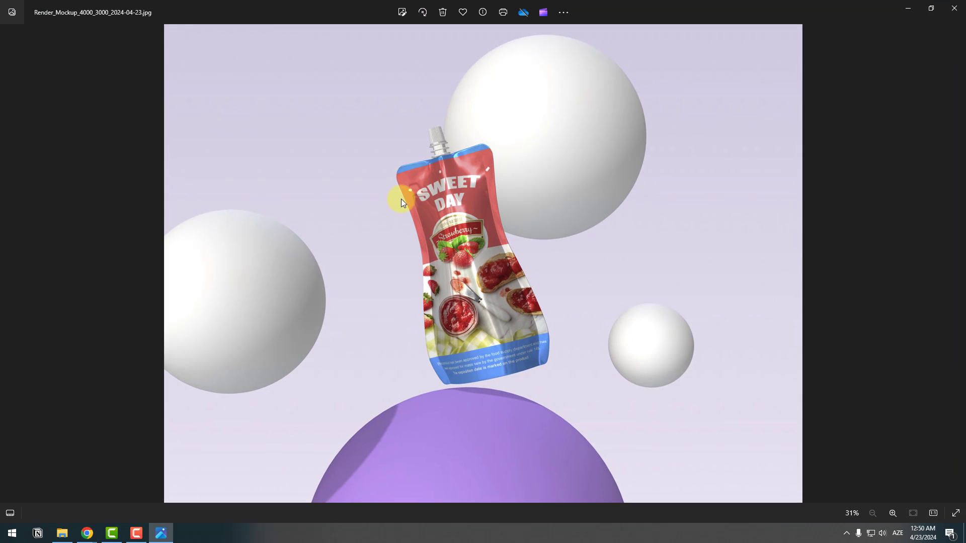
pyautogui.scroll(3, 402, 198)
pyautogui.scroll(-2, 403, 198)
pyautogui.scroll(-2, 409, 194)
pyautogui.scroll(3, 438, 204)
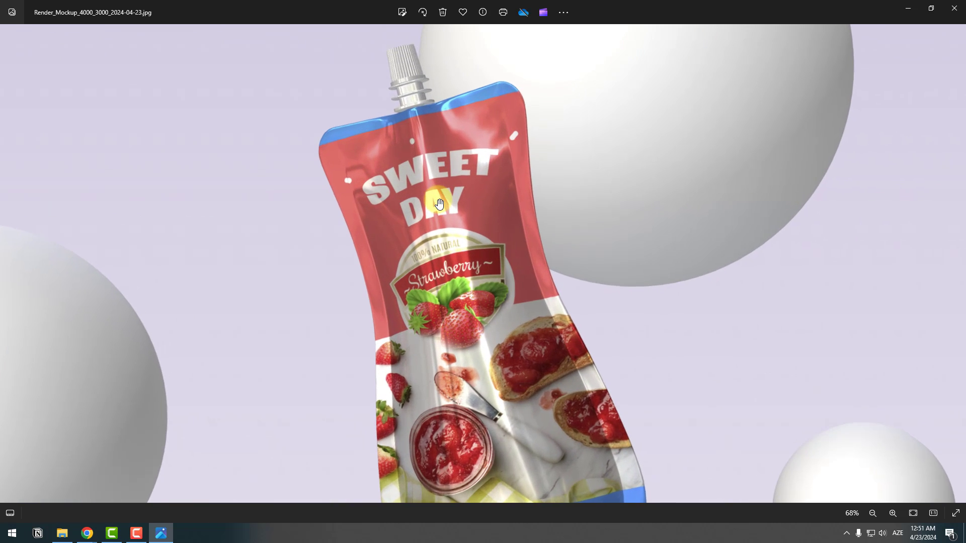
pyautogui.scroll(-2, 409, 160)
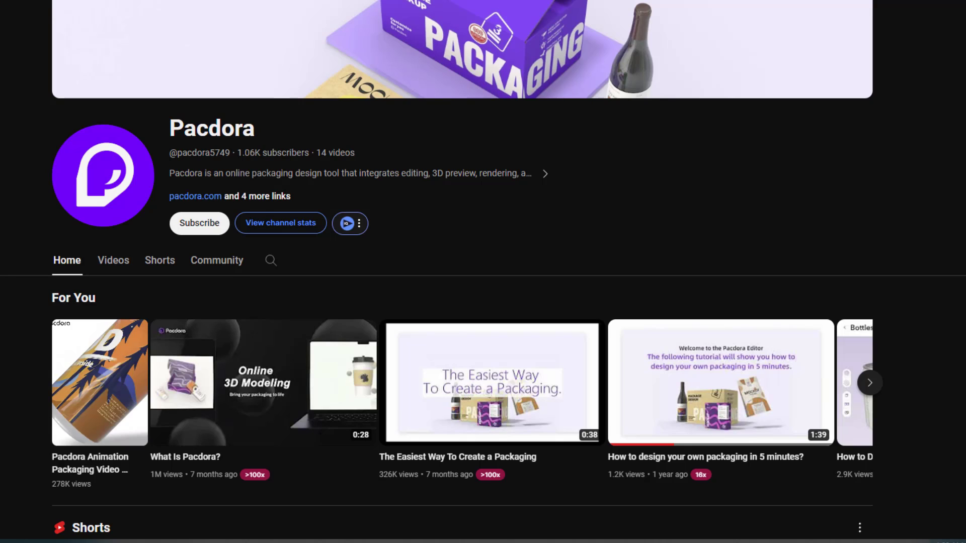
# - On Pacdora's YouTube channel, browse the latest uploaded videos and subscribe to the channel
pyautogui.click(123, 263)
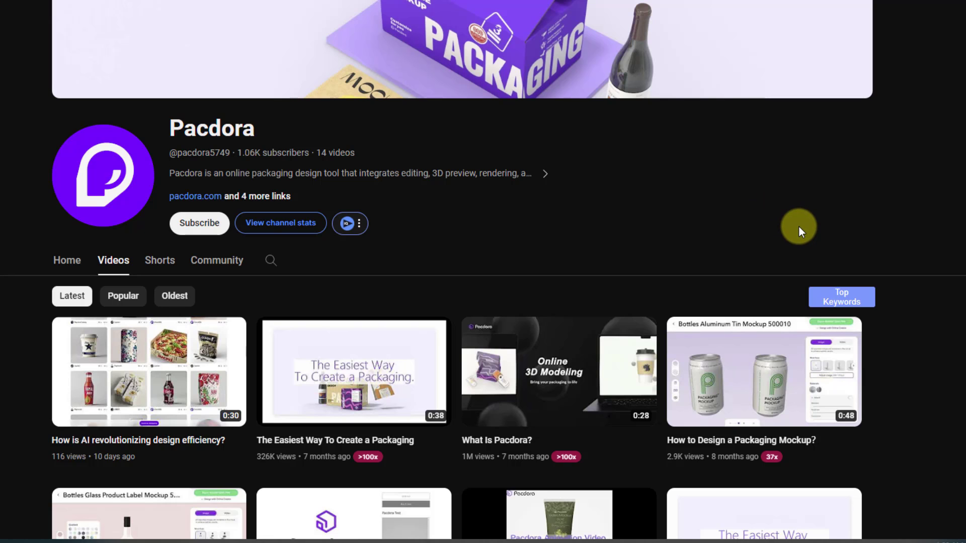
pyautogui.scroll(-3, 786, 235)
pyautogui.scroll(3, 780, 240)
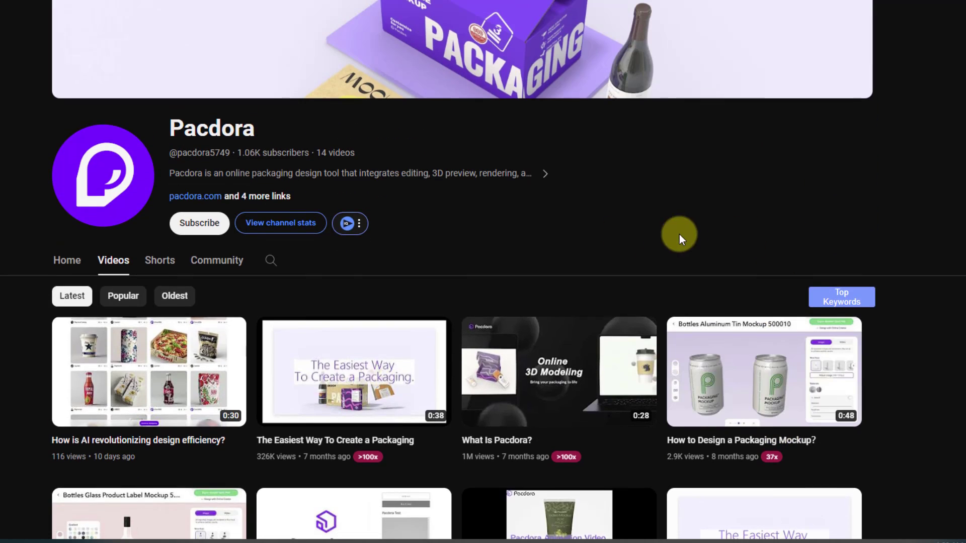
pyautogui.click(199, 223)
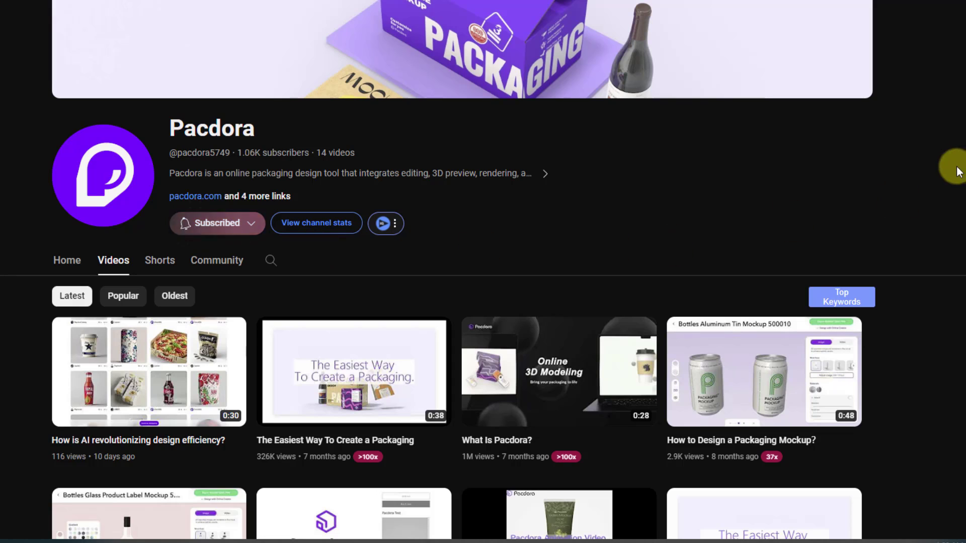